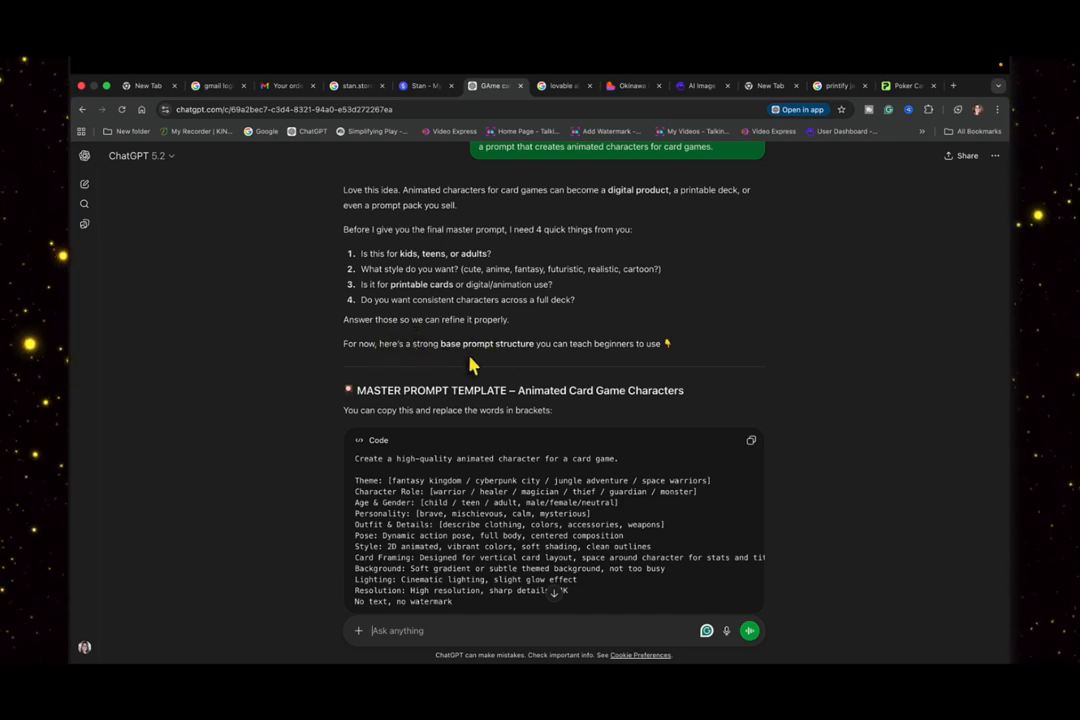
- Review the master prompt template for animated card game characters, its fantasy deck example and the consistent-character additions
scroll(470, 352, down, 2)
scroll(468, 352, down, 2)
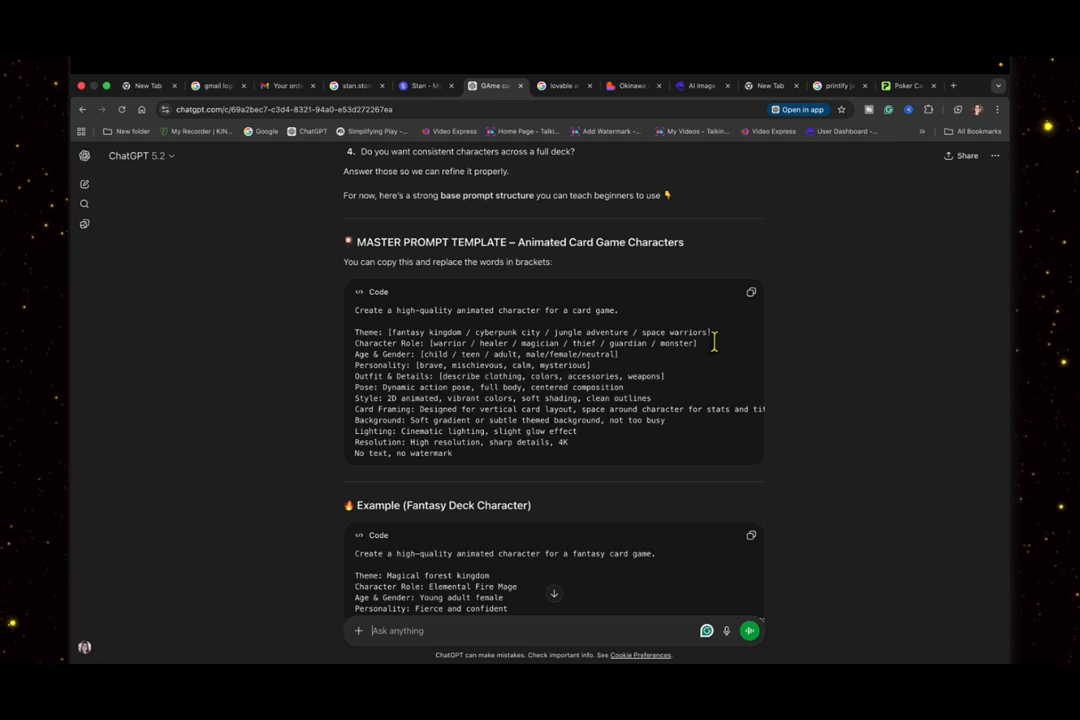
scroll(714, 342, down, 5)
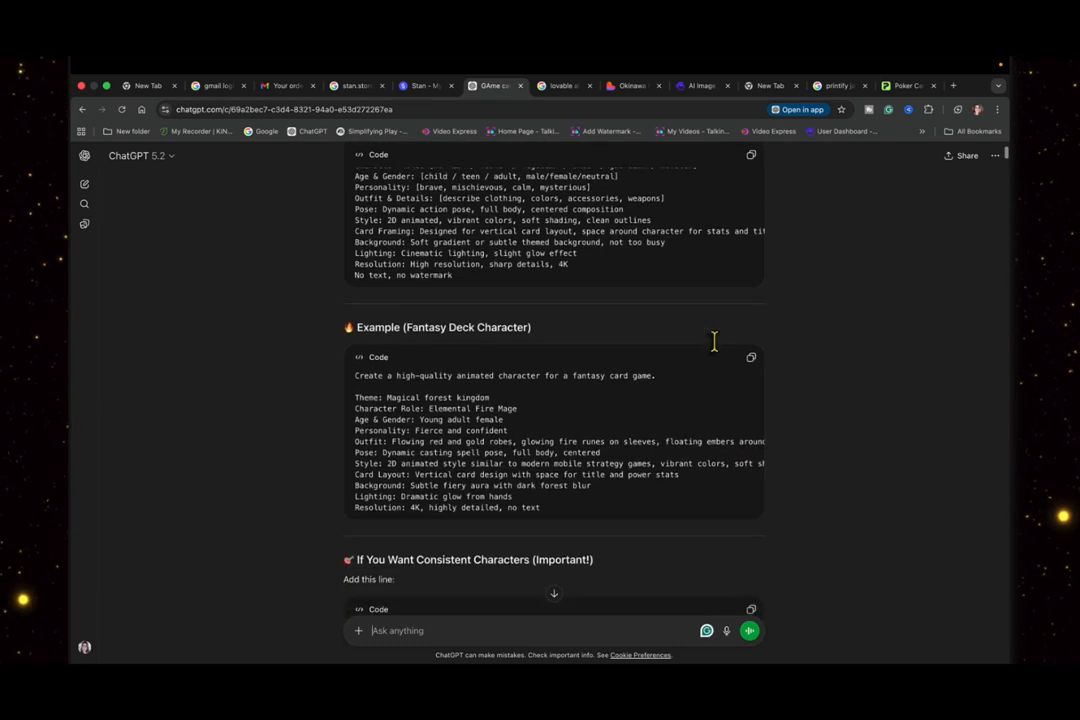
scroll(718, 348, down, 2)
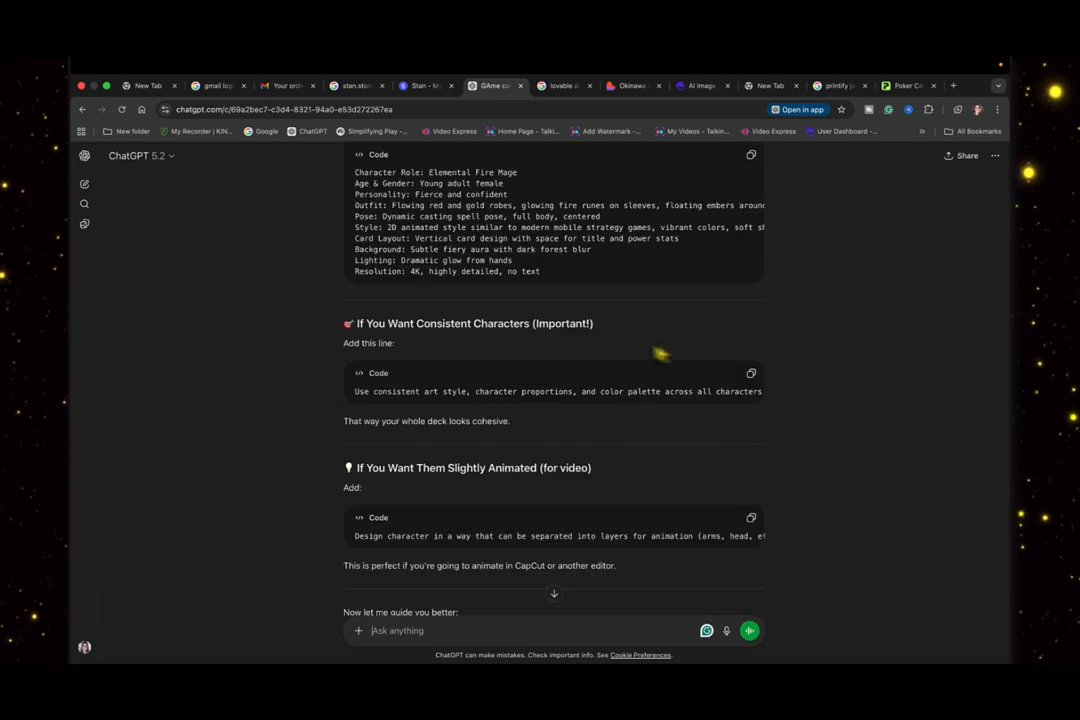
scroll(701, 342, up, 2)
scroll(697, 333, up, 1)
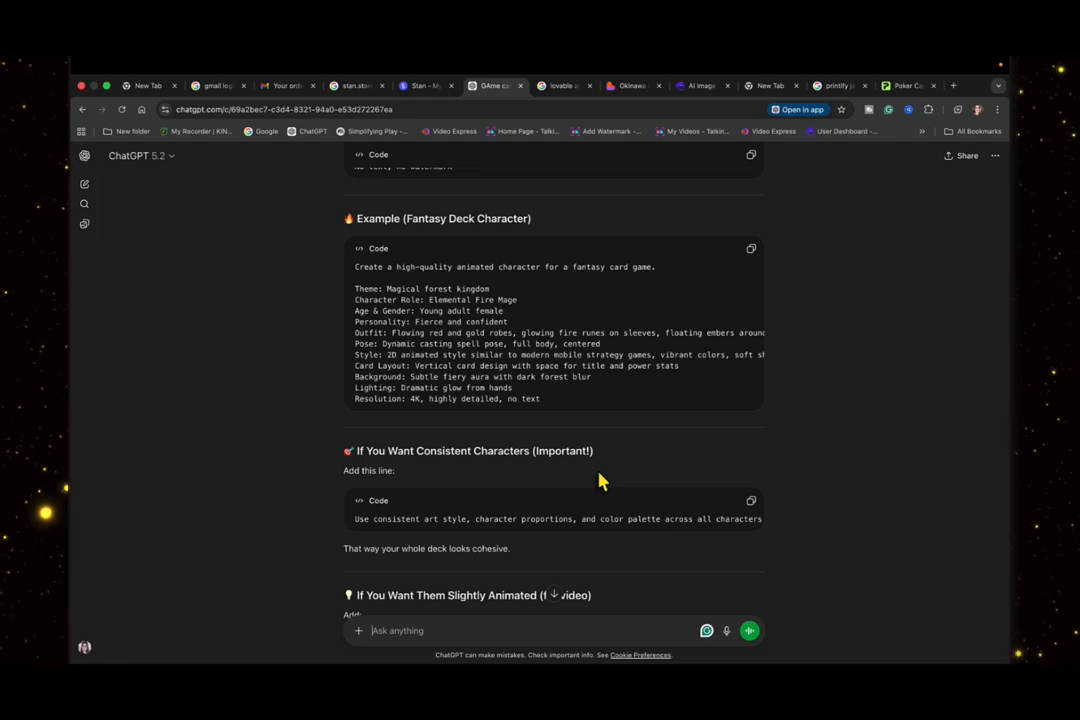
scroll(600, 481, down, 10)
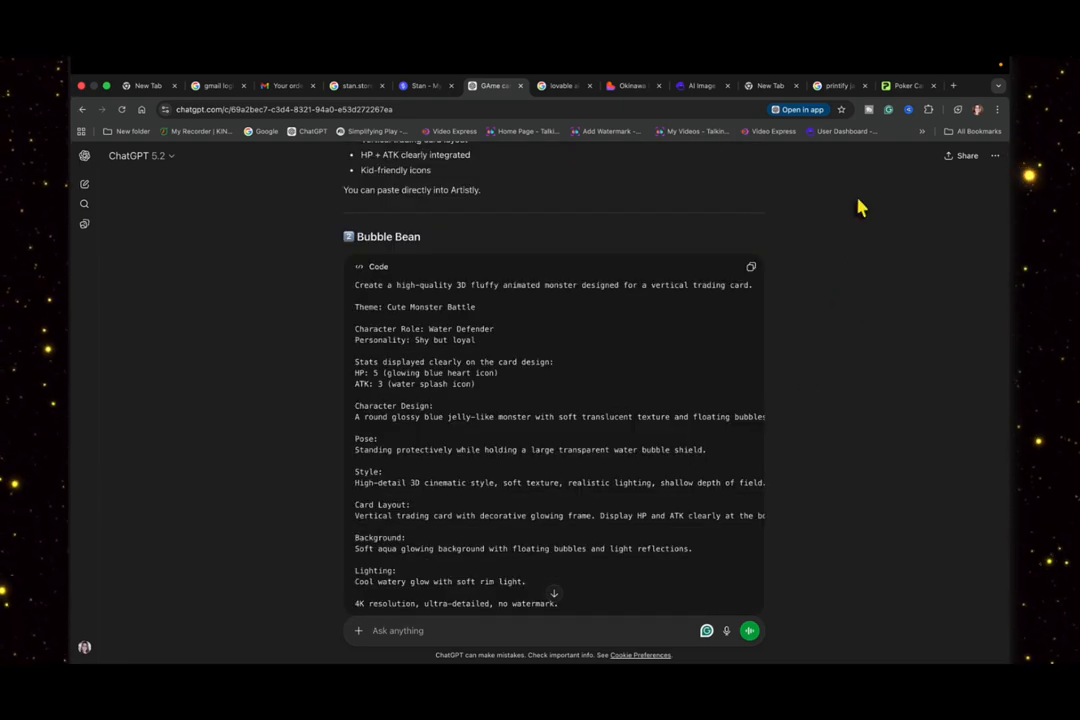
- Switch to Artistly and look over the yellow monster cards among the personal designs
click(691, 88)
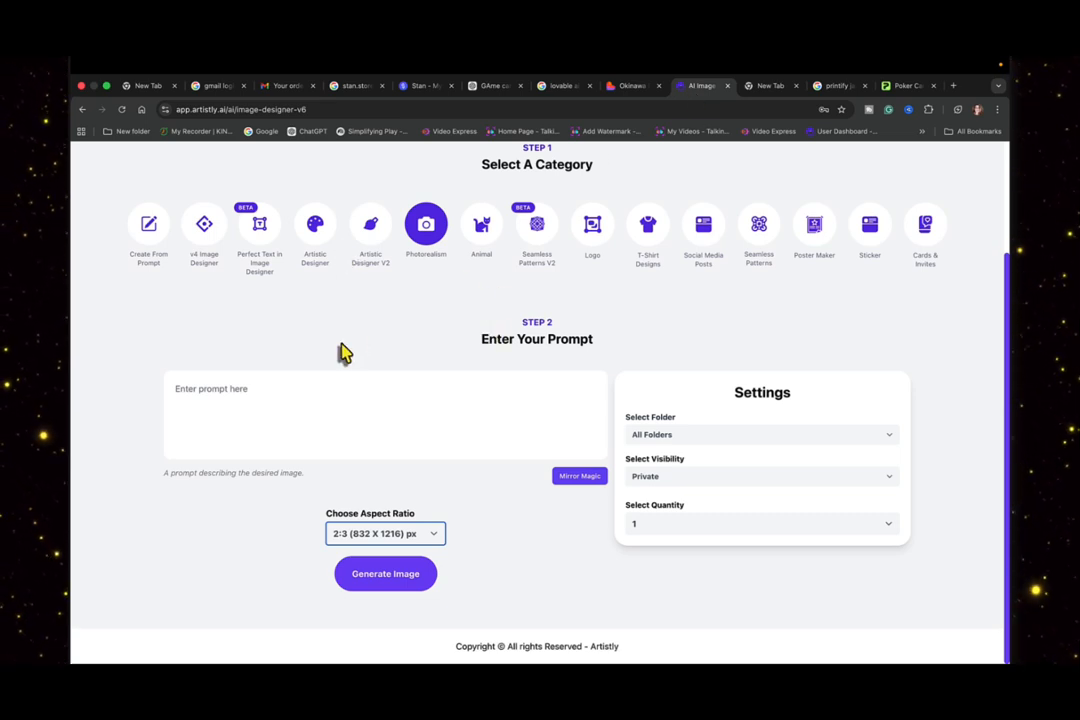
scroll(560, 320, up, 1)
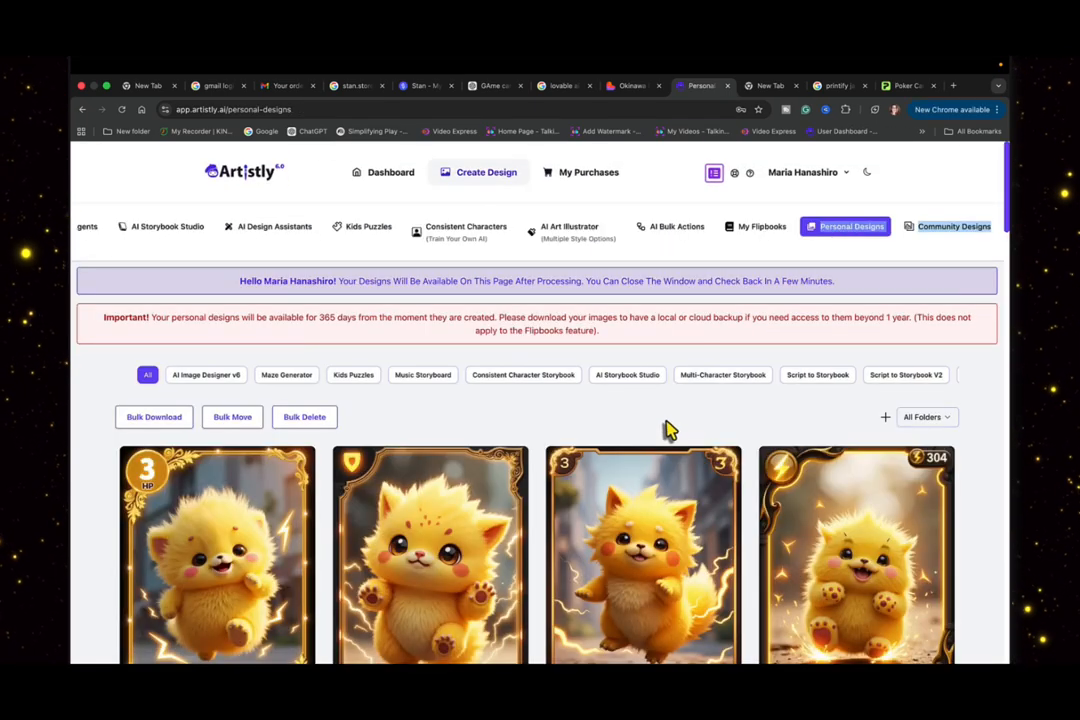
scroll(668, 428, down, 2)
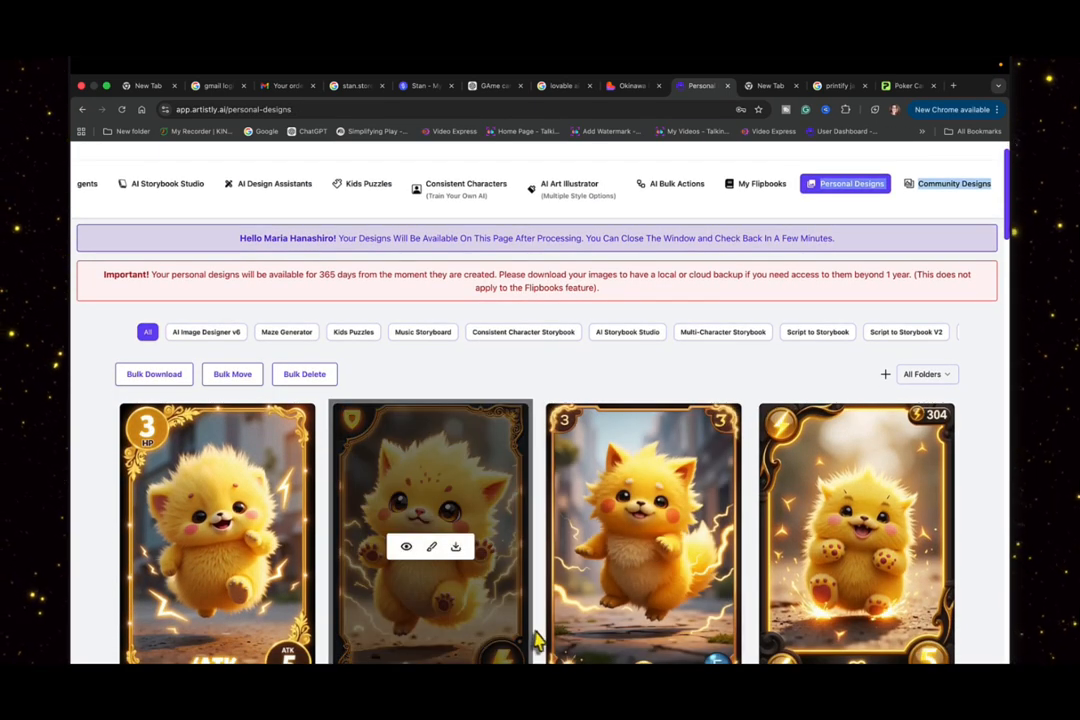
scroll(541, 641, down, 3)
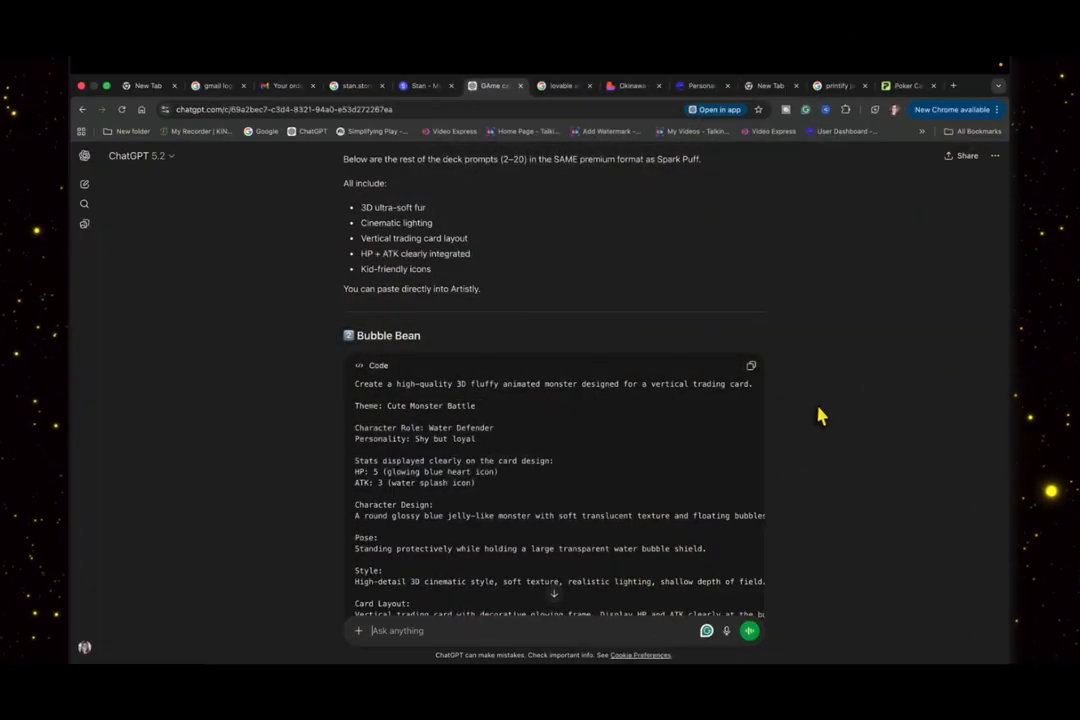
- Copy the Bubble Bean prompt from the ChatGPT conversation and open AI Image Designer v6 in Artistly
scroll(840, 377, down, 2)
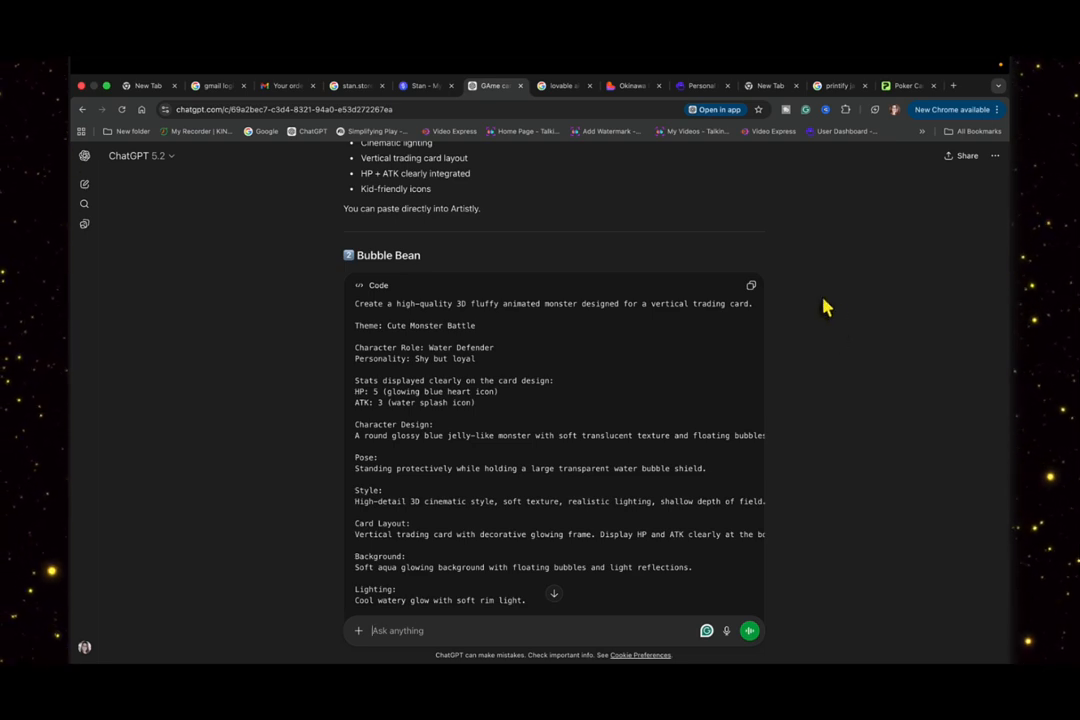
click(751, 290)
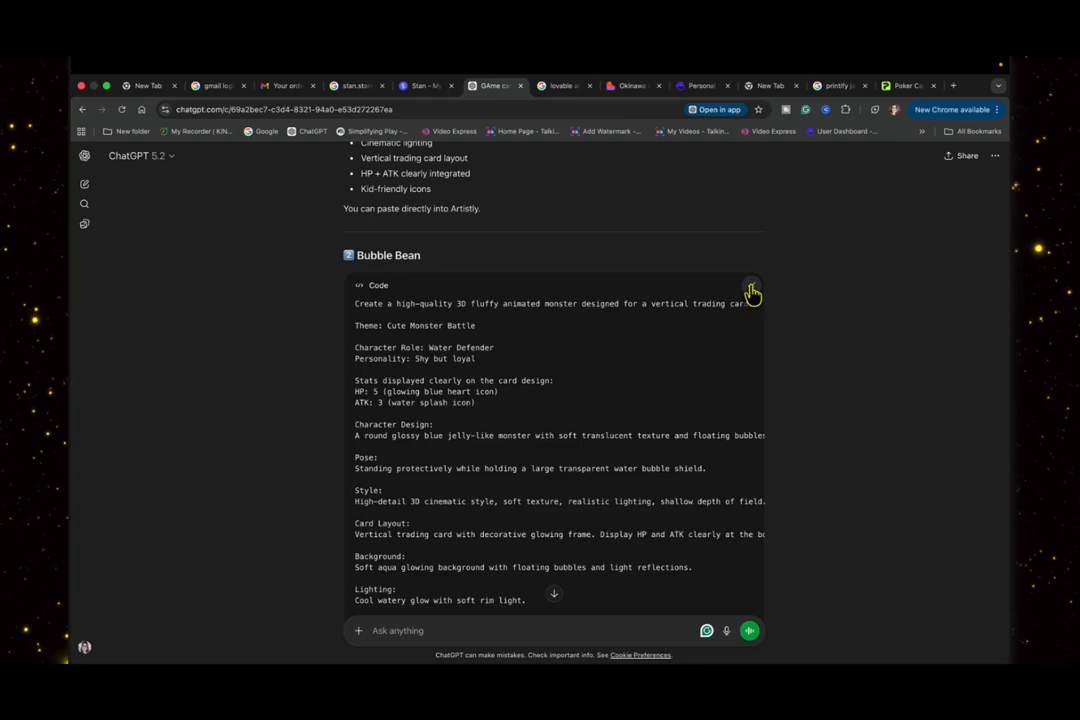
click(697, 86)
scroll(420, 345, up, 2)
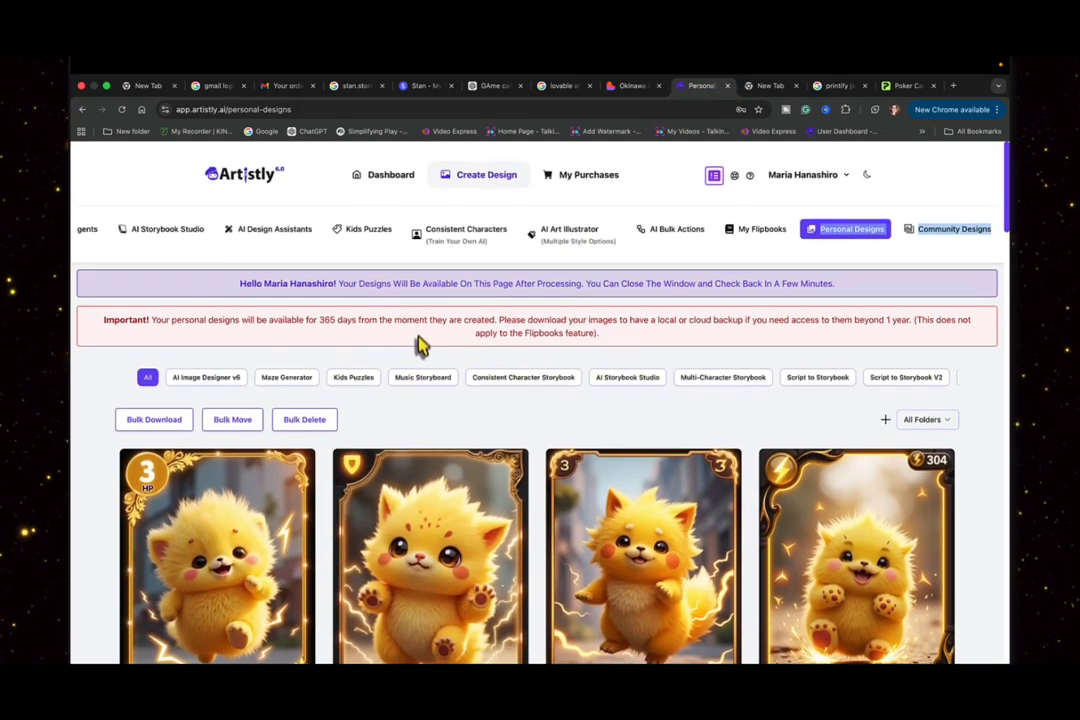
scroll(174, 229, left, 4)
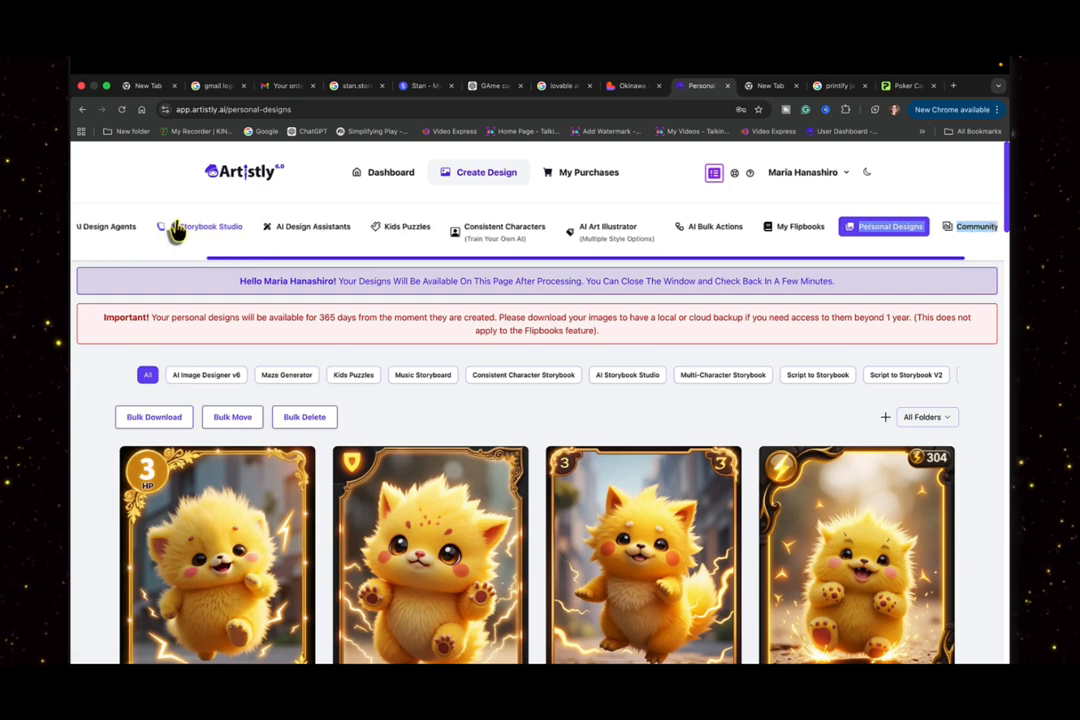
click(136, 232)
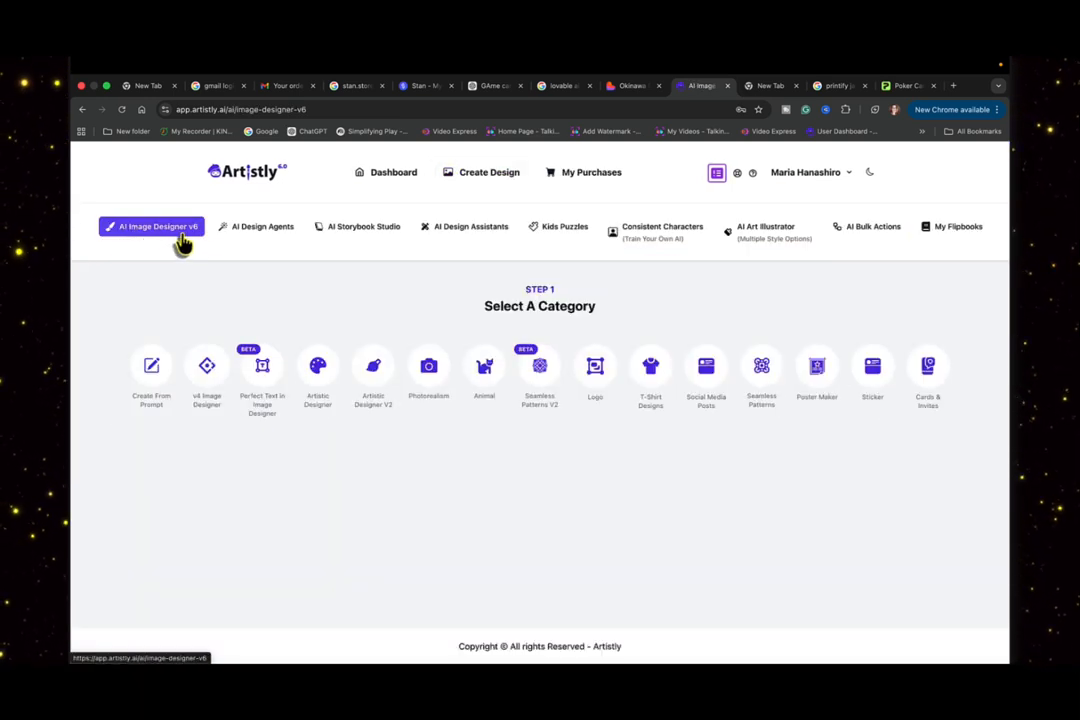
- Choose the Photorealism category and paste the copied Bubble Bean prompt as the image description
click(430, 370)
click(226, 390)
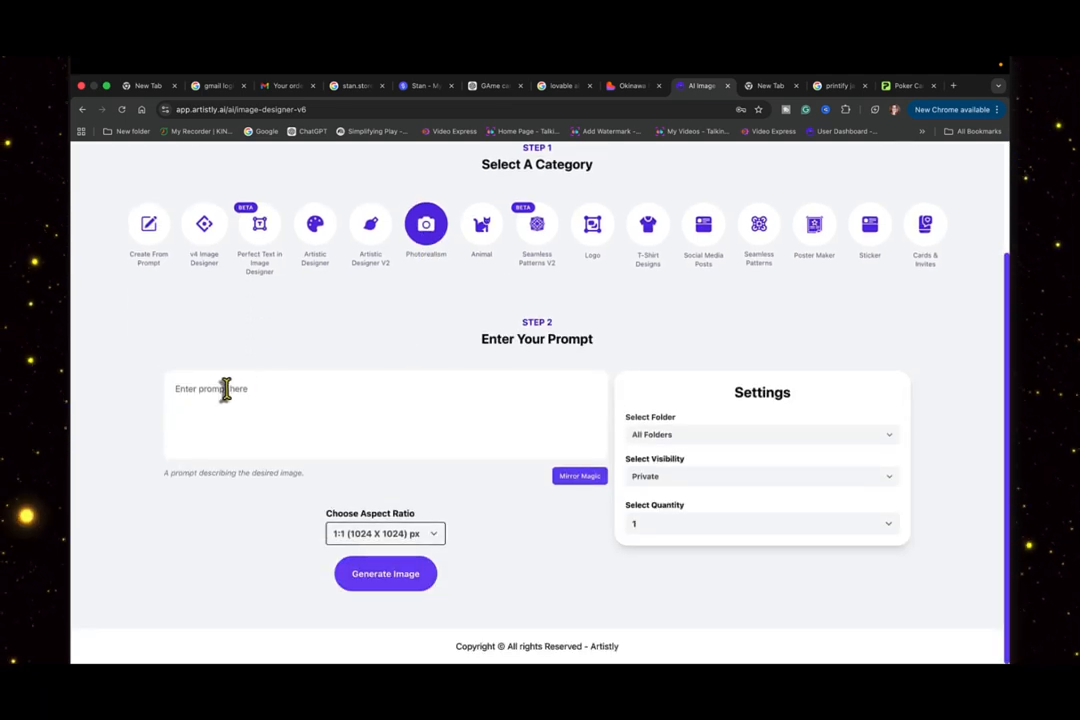
key(super+v)
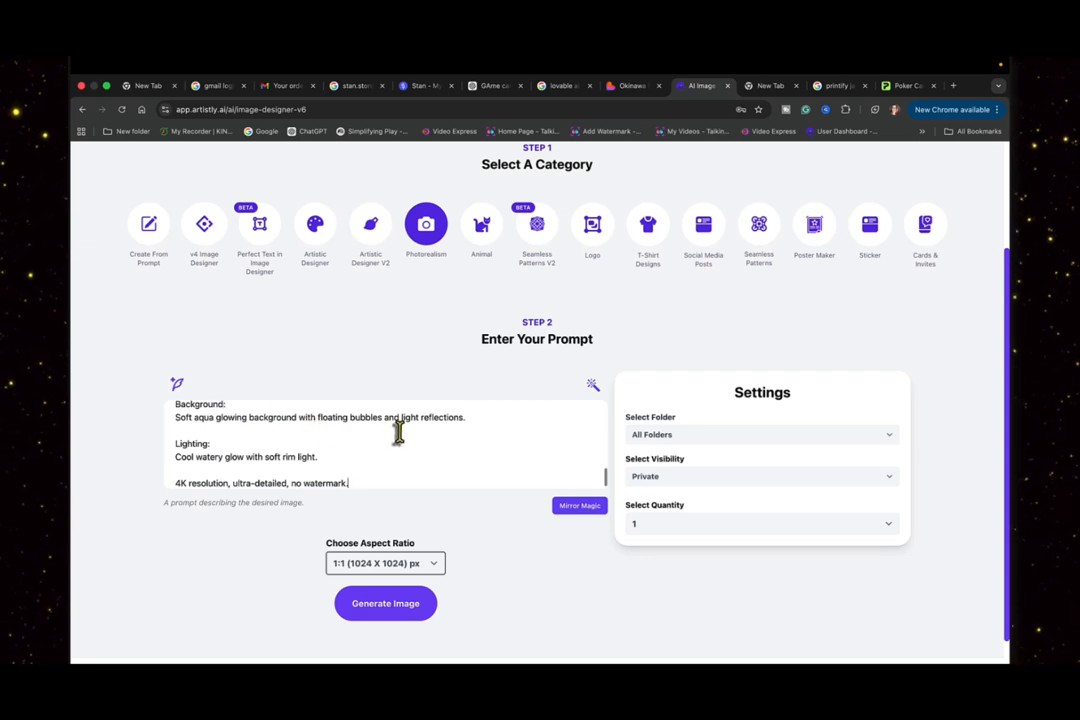
scroll(398, 432, down, 1)
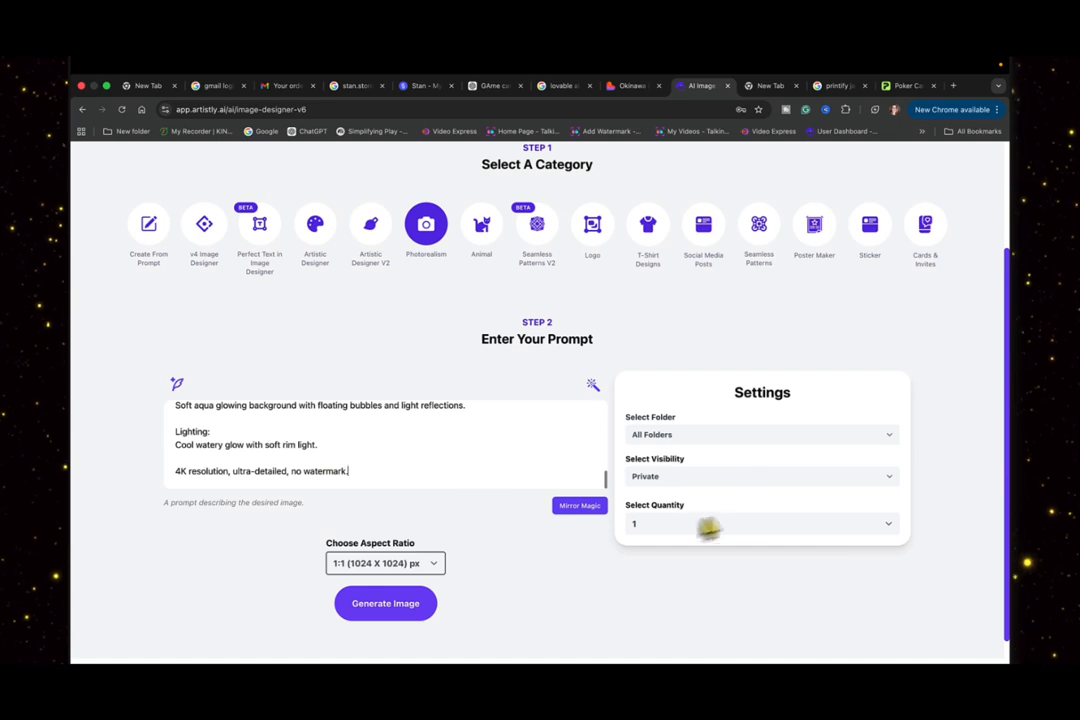
- Generate 4 images from the Bubble Bean prompt at the 2:3 (832 X 1216) px aspect ratio
click(653, 525)
click(662, 566)
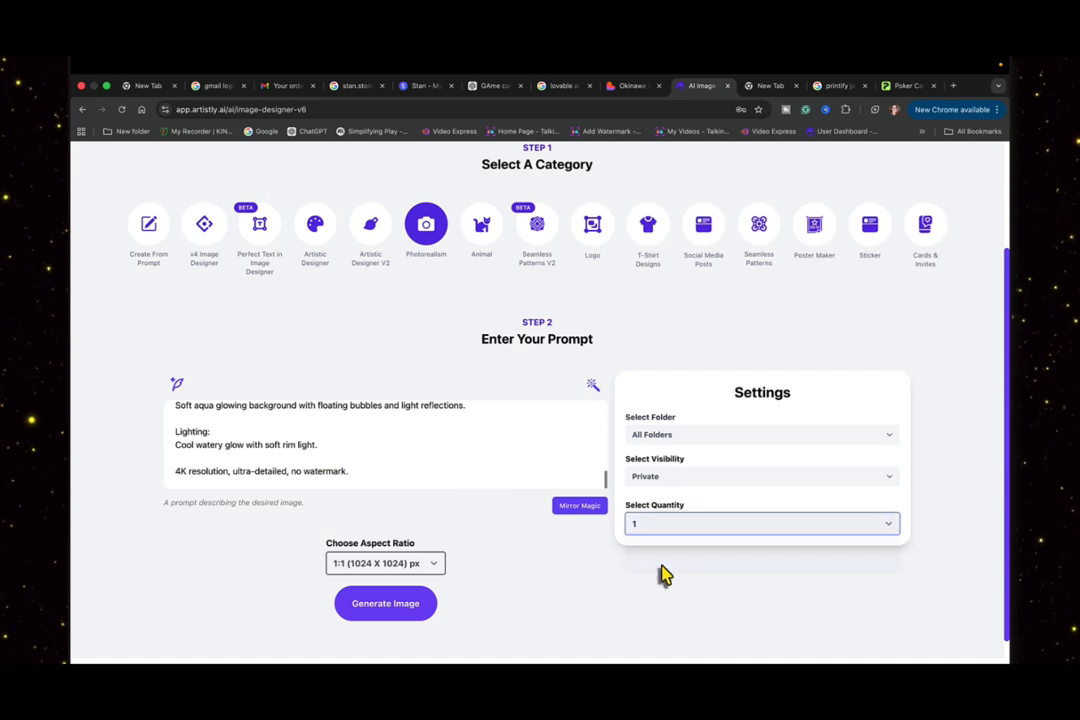
click(438, 568)
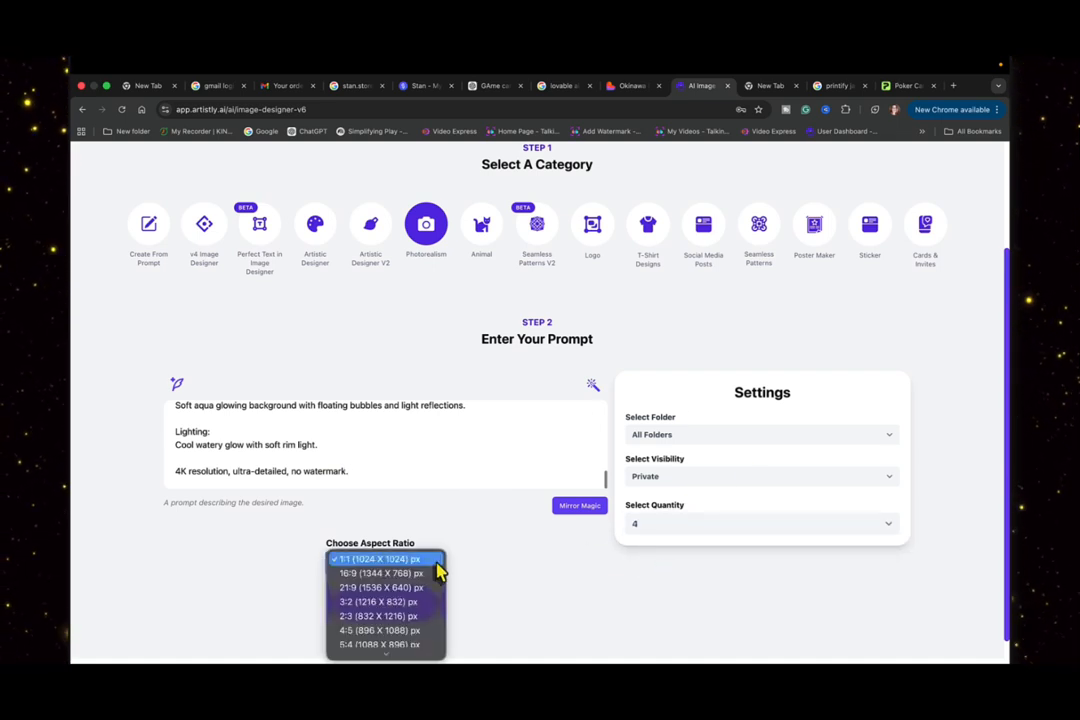
scroll(438, 570, down, 2)
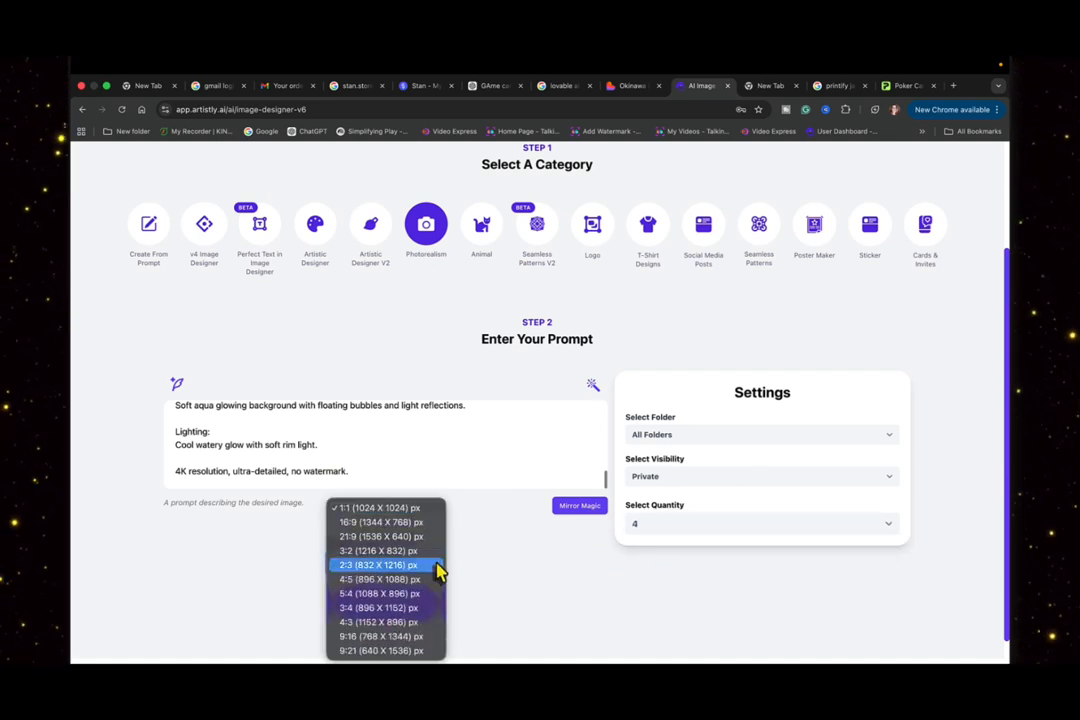
click(378, 568)
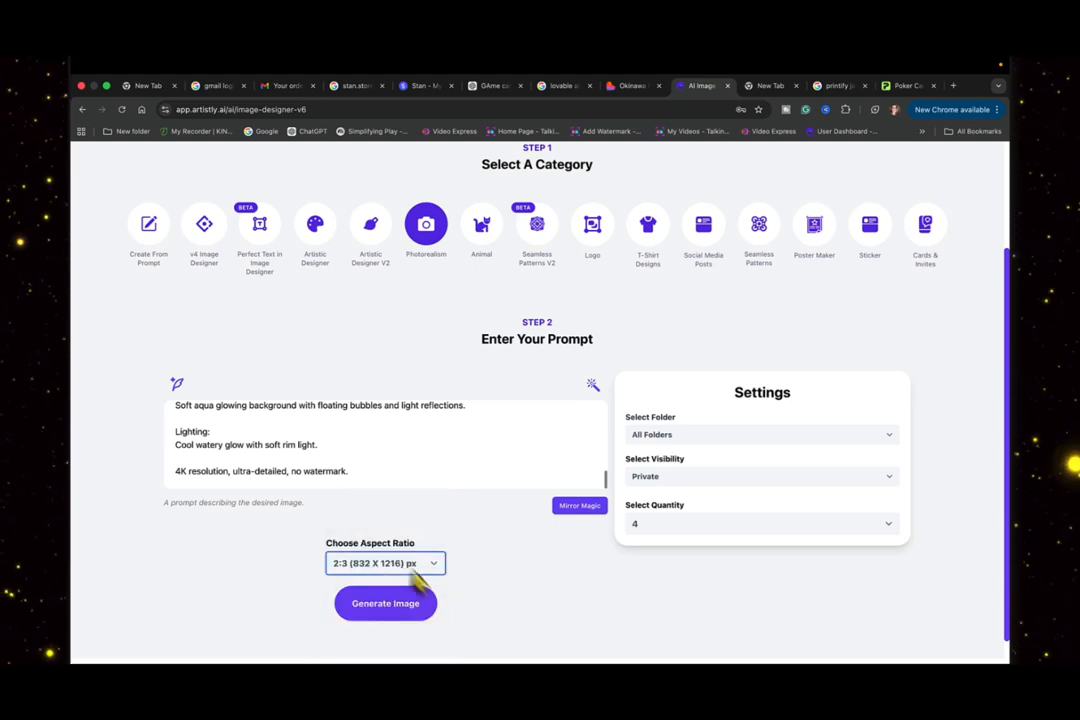
click(390, 612)
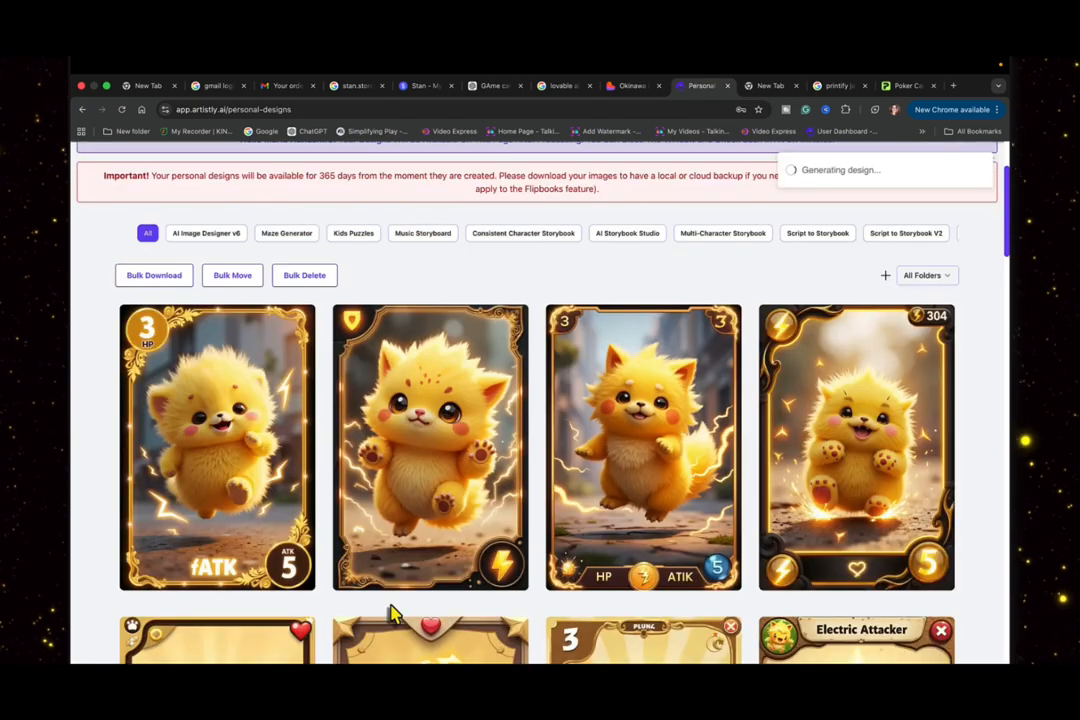
- Examine the newly generated blue Bubble Bean cards as they finish processing among the personal designs
scroll(390, 612, down, 3)
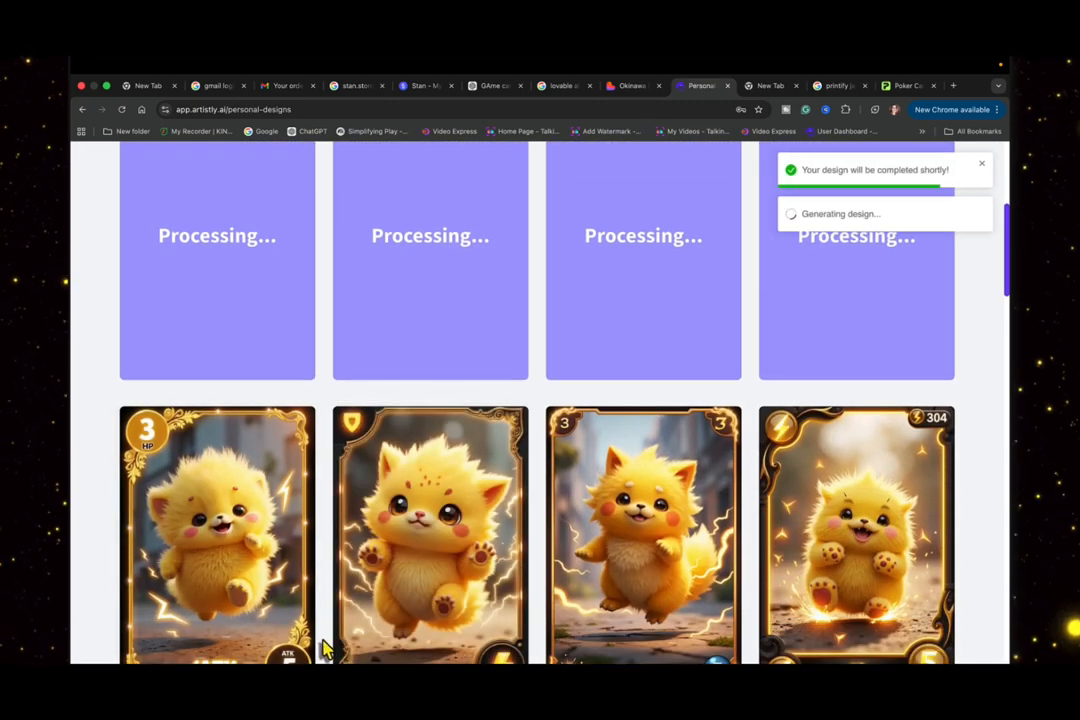
scroll(322, 650, down, 1)
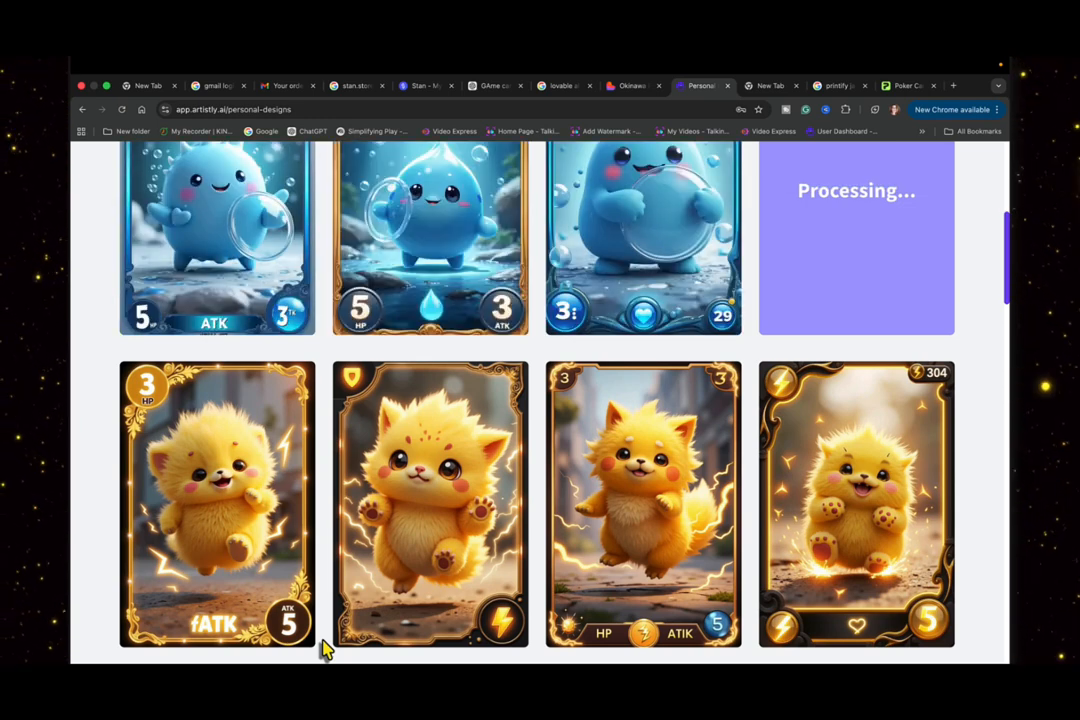
scroll(322, 607, up, 2)
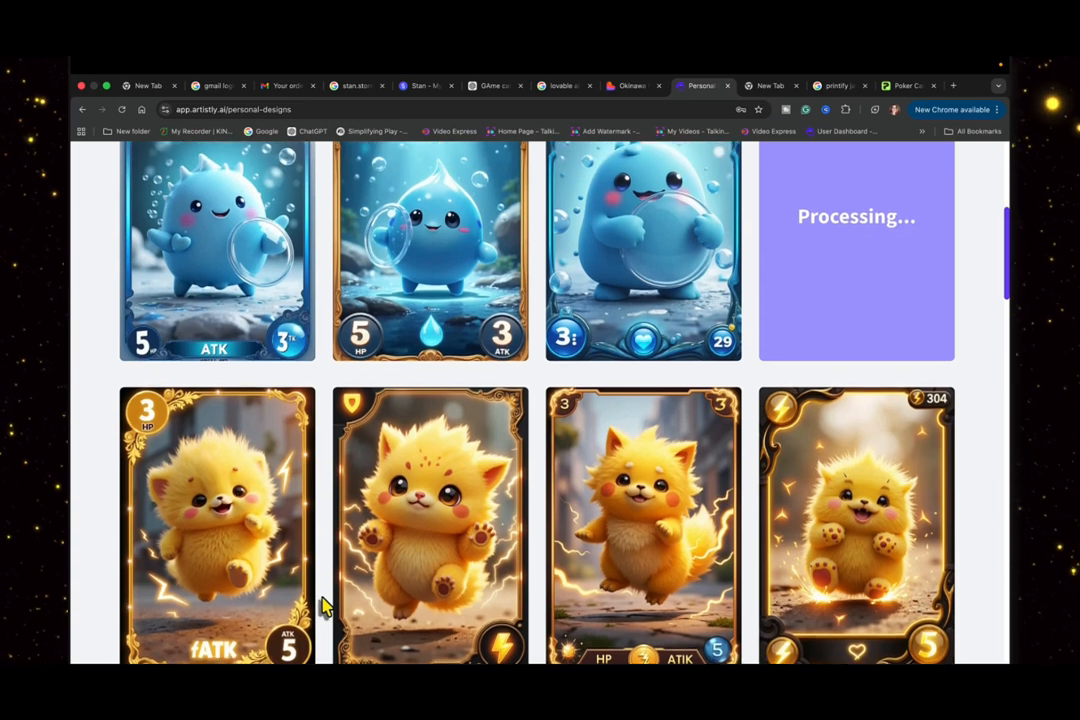
scroll(322, 607, up, 2)
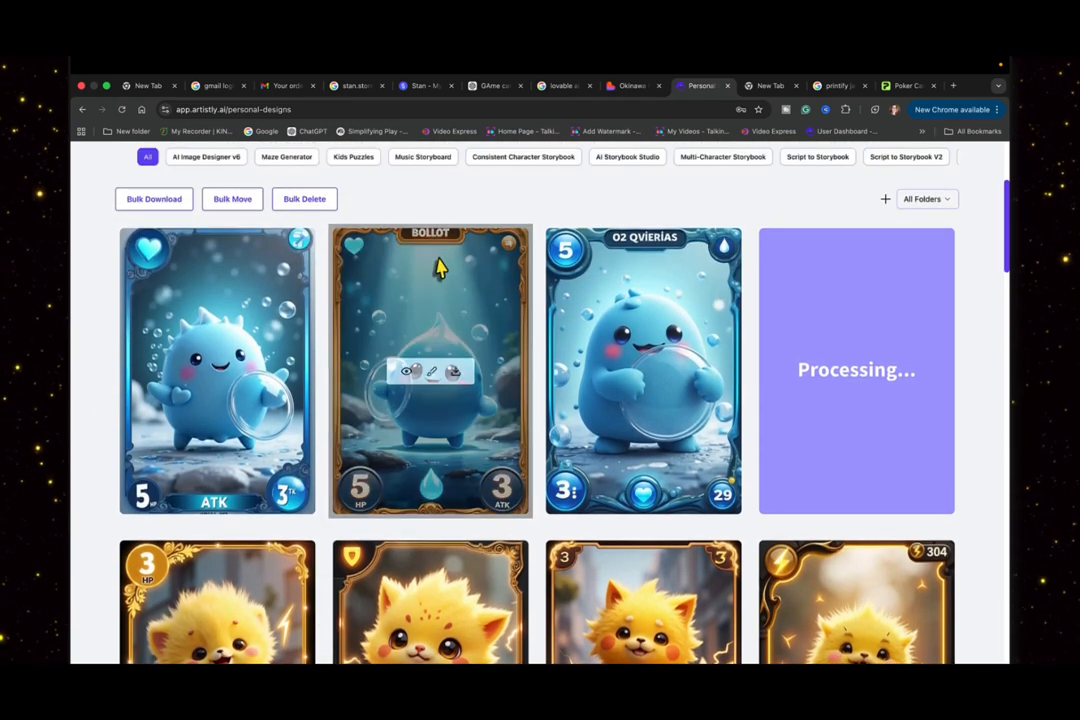
- Switch to ChatGPT and review the Spark Puff and Bubble Bean card prompts, including the line for visible HP and ATK numbers
click(487, 87)
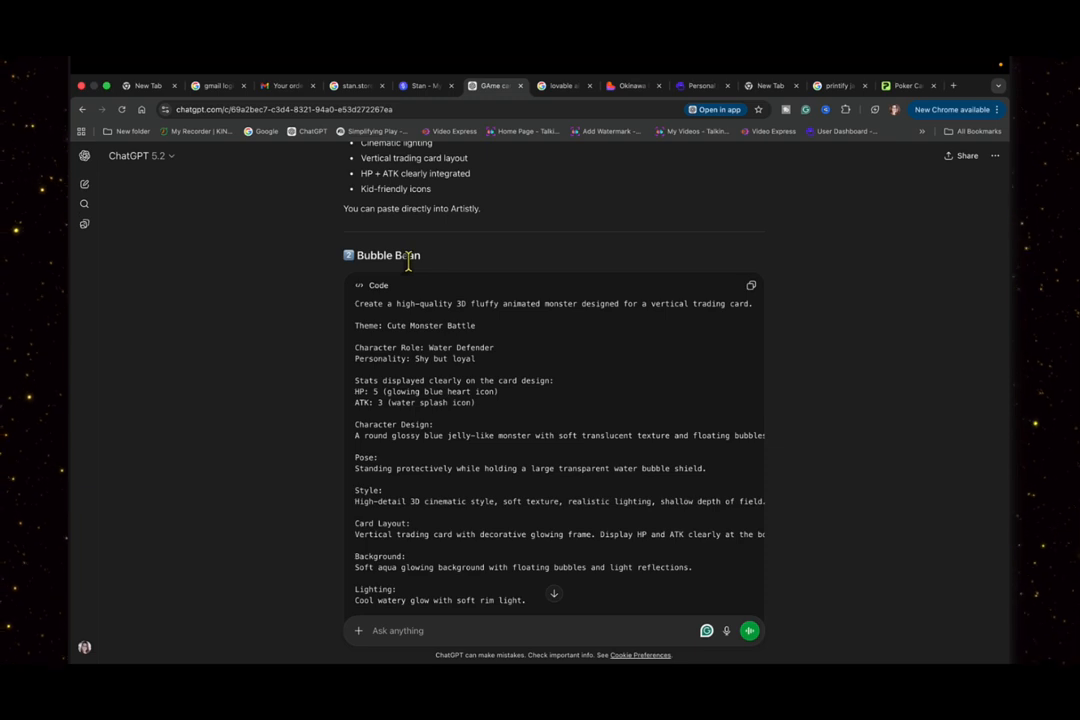
scroll(409, 266, down, 10)
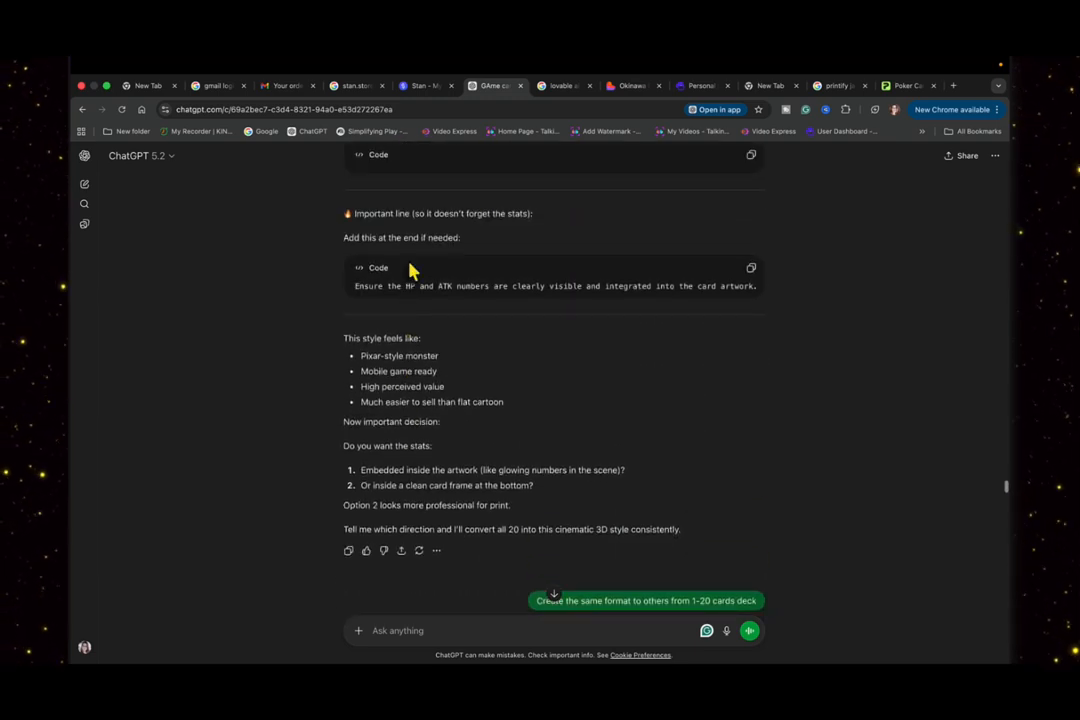
scroll(409, 268, up, 8)
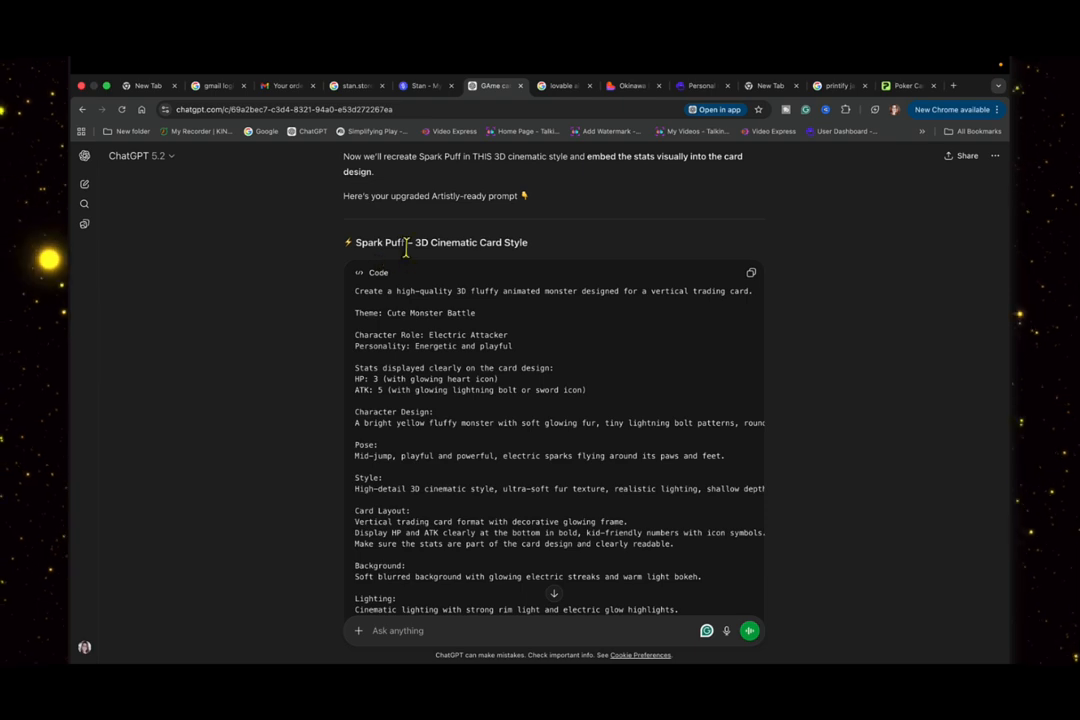
scroll(458, 276, down, 1)
scroll(458, 276, down, 12)
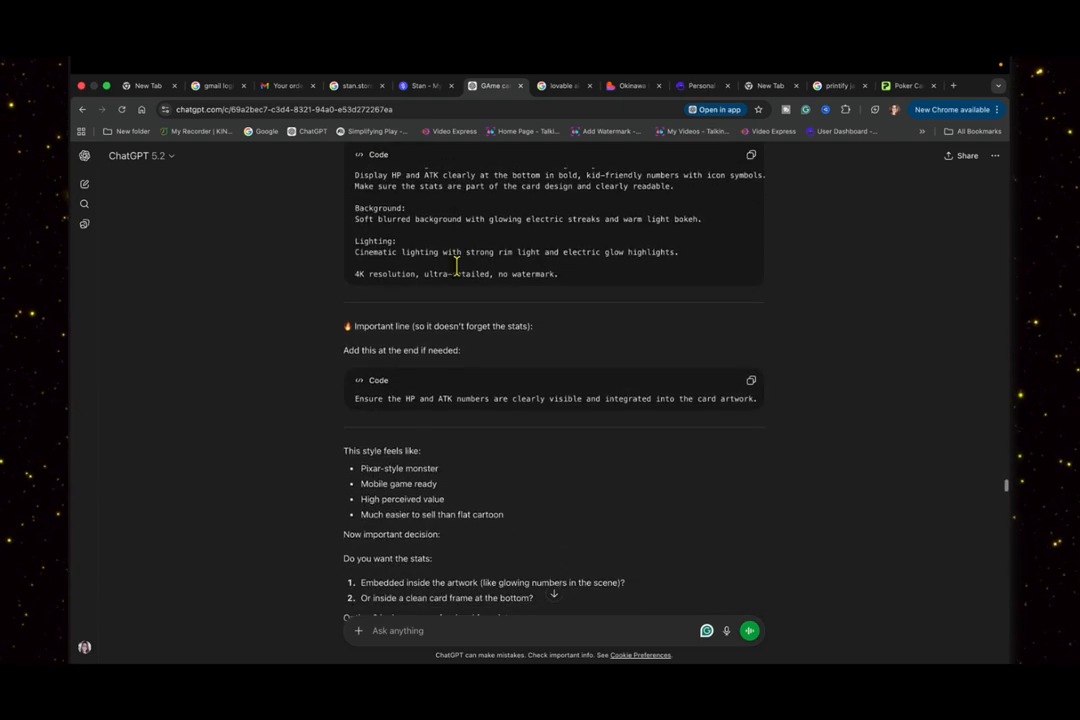
scroll(458, 276, down, 2)
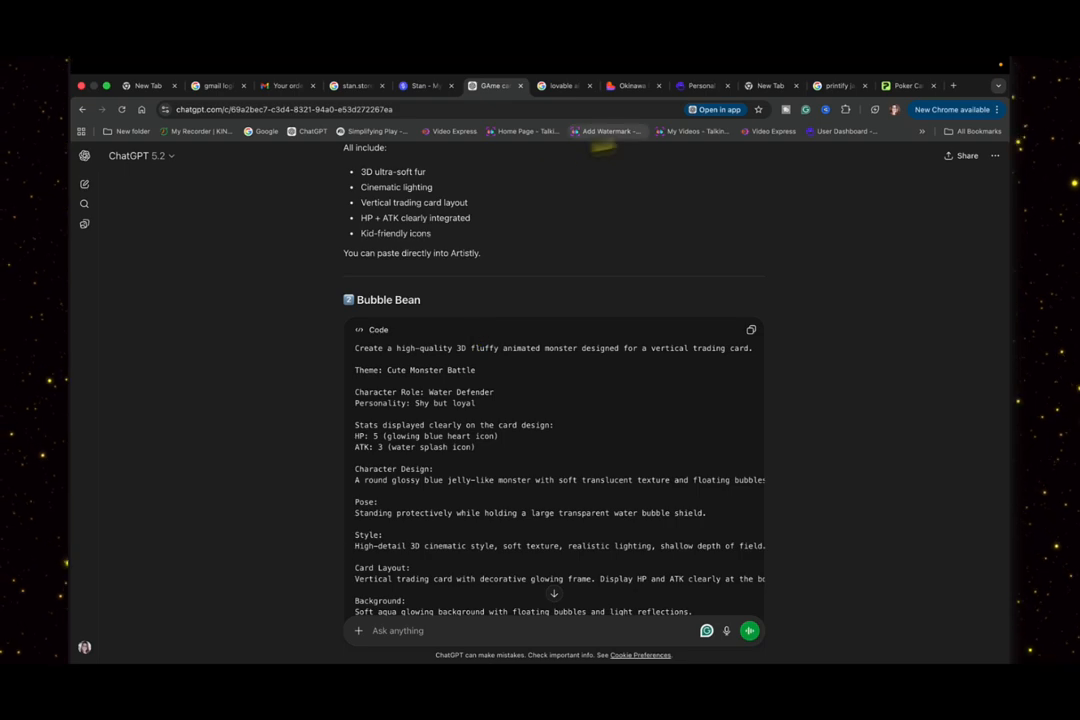
- Return to Artistly and compare the four blue Bubble Bean cards with the yellow monster cards
click(700, 86)
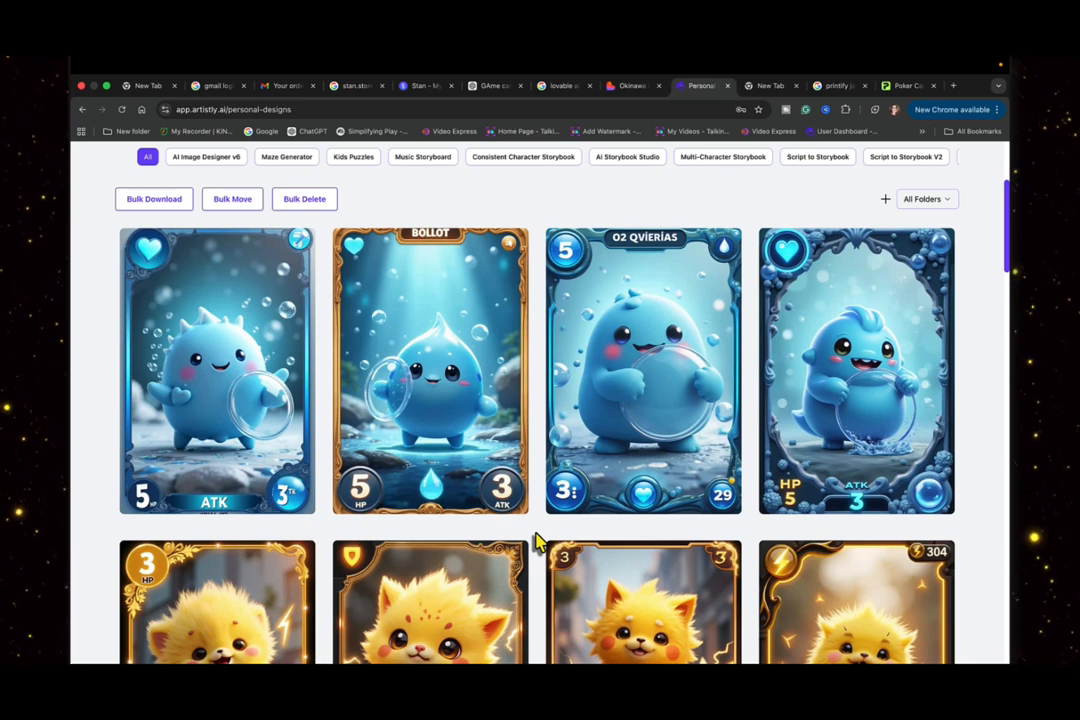
scroll(535, 541, down, 2)
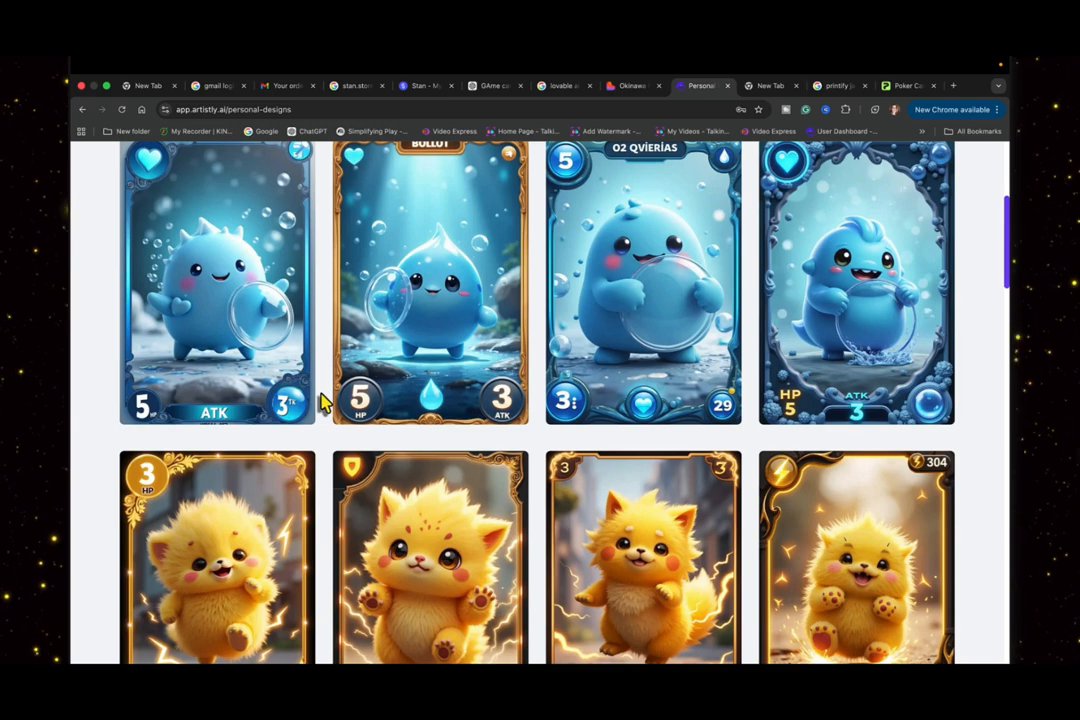
scroll(323, 402, up, 2)
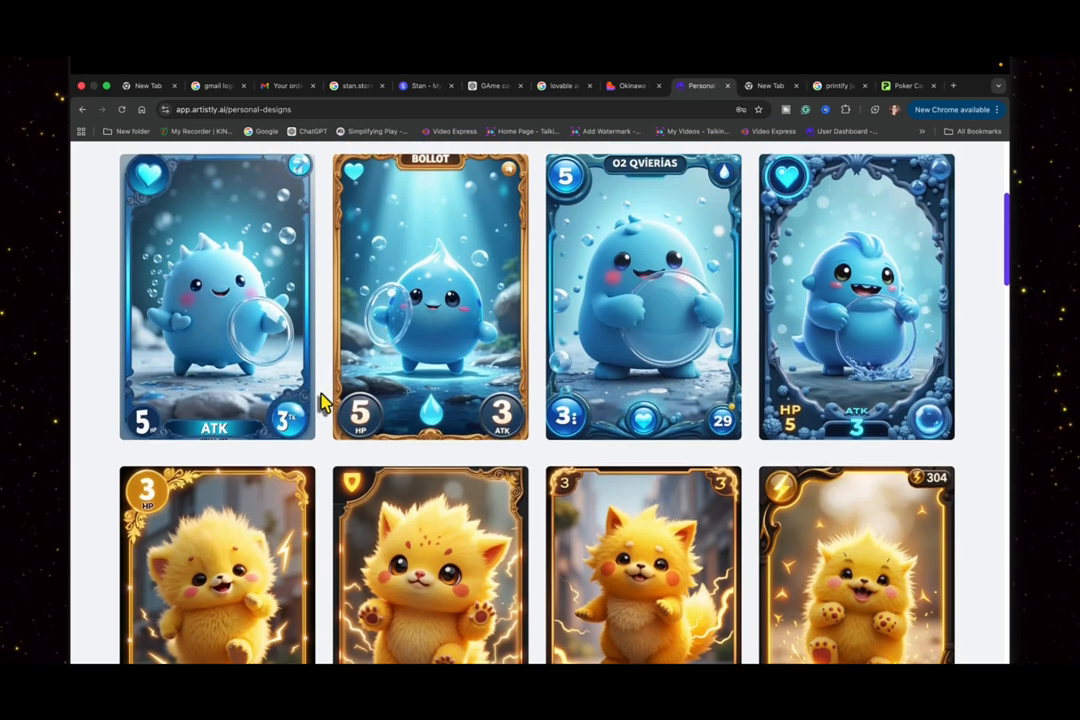
scroll(323, 402, up, 4)
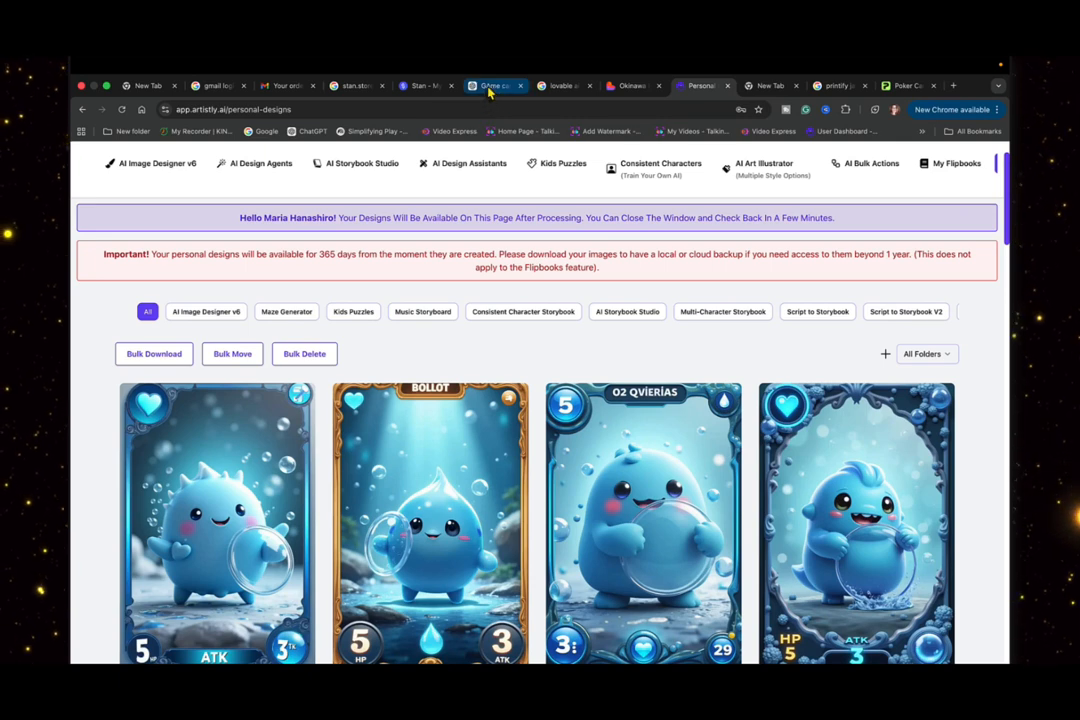
- Switch to ChatGPT and copy the Ember Cub card prompt
click(489, 87)
scroll(562, 330, down, 6)
scroll(561, 363, down, 5)
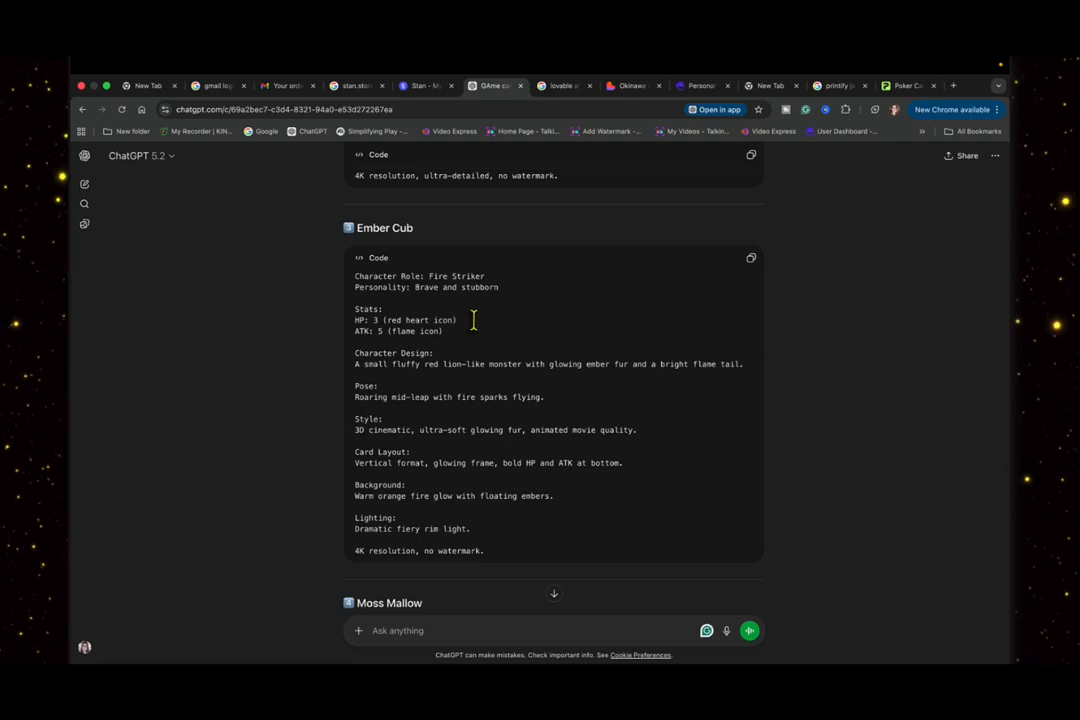
click(751, 262)
- Return to Artistly and paste the Ember Cub prompt into the AI Image Designer v6 with the Photorealism category
click(700, 86)
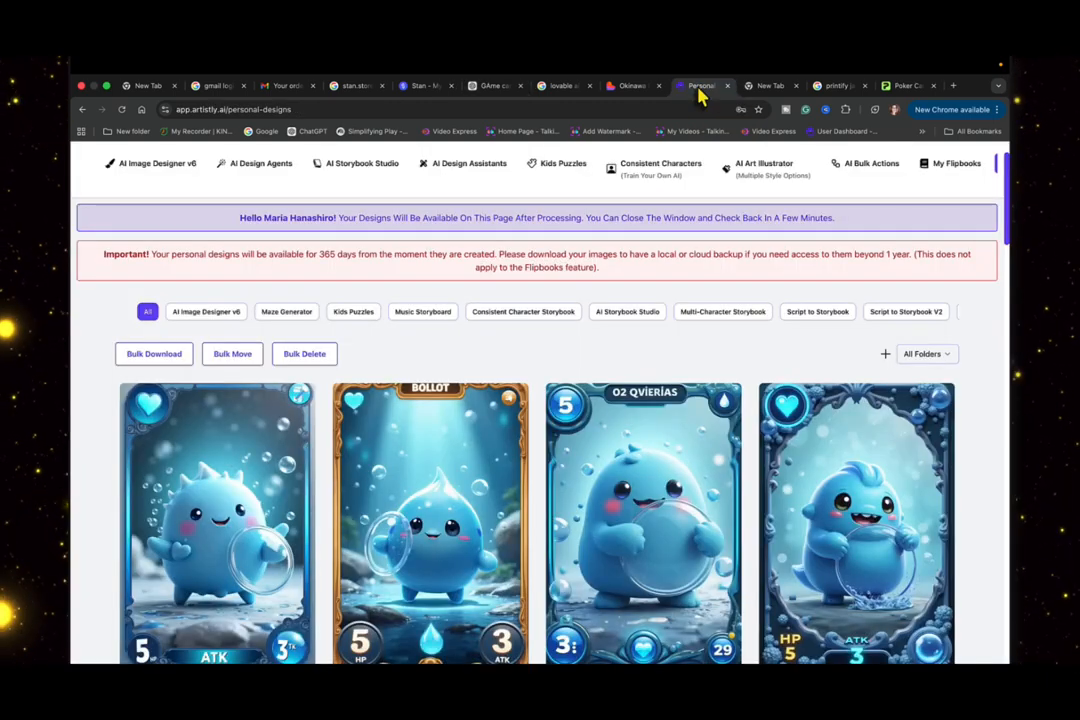
click(150, 168)
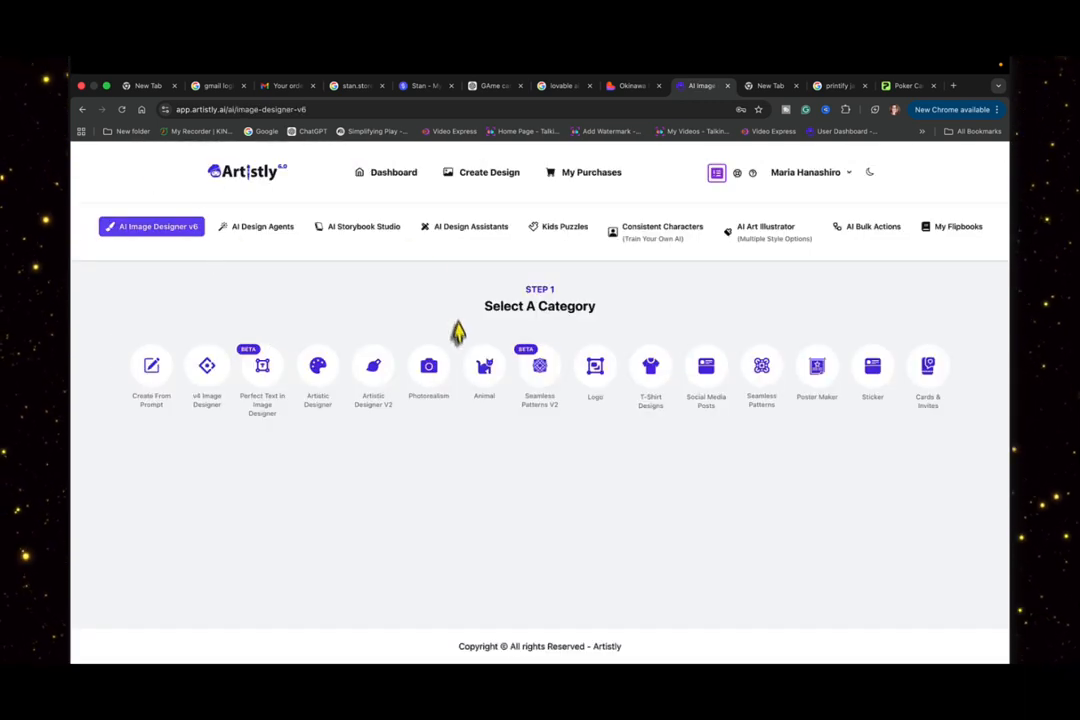
click(428, 378)
scroll(428, 378, down, 3)
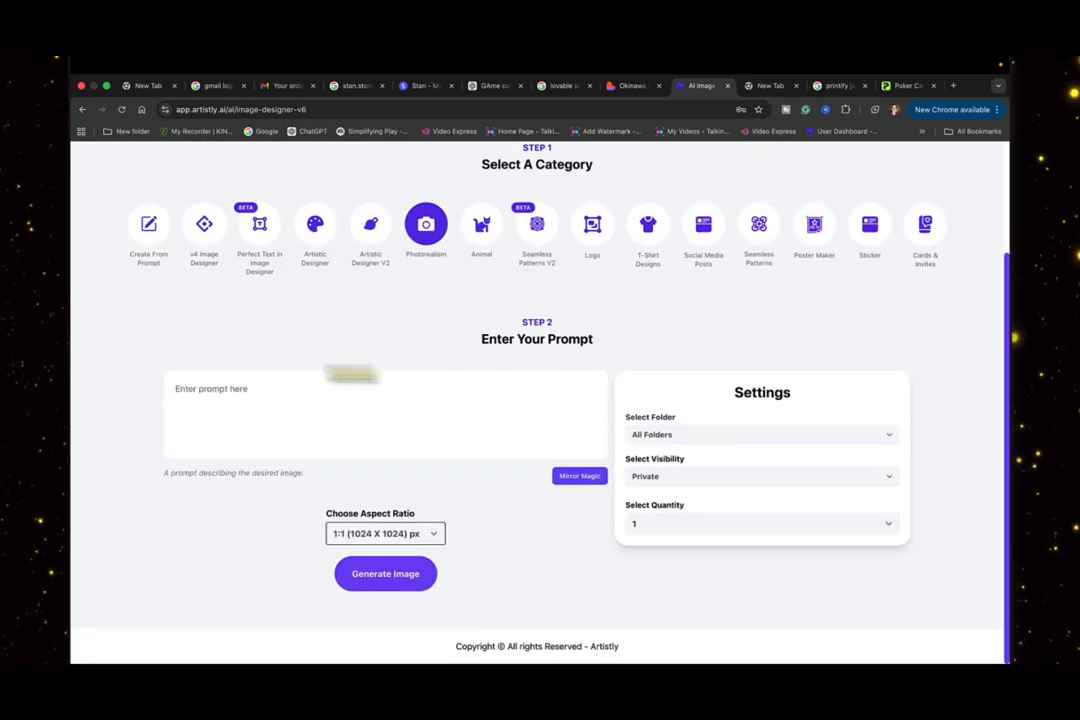
click(228, 390)
key(ctrl+v)
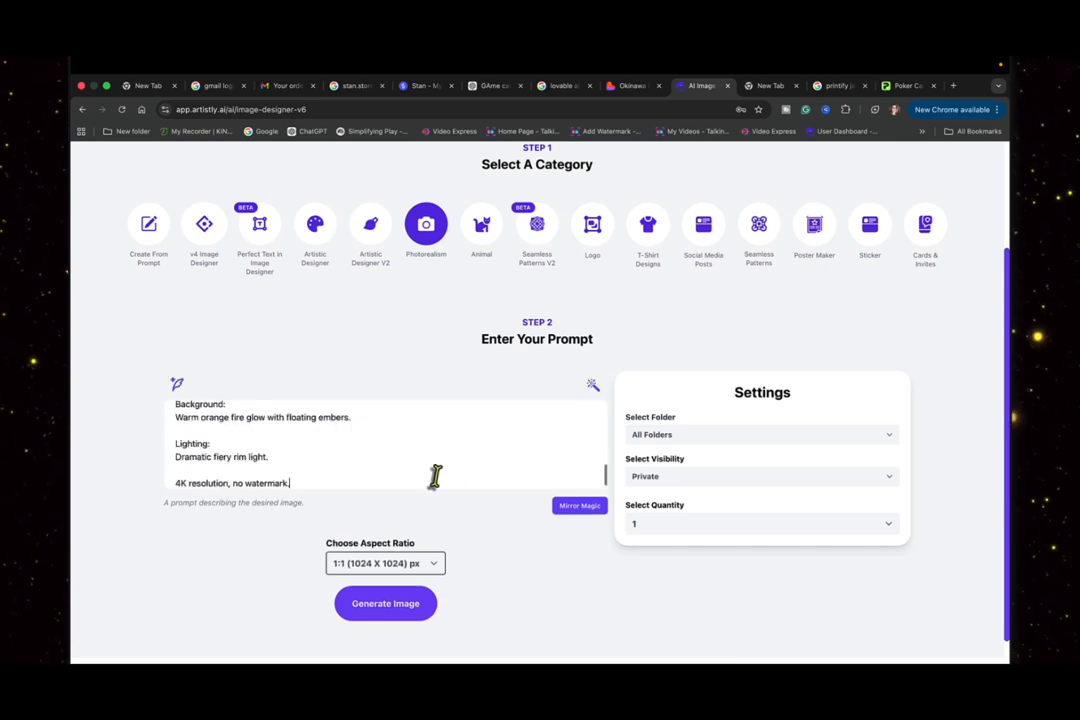
- Generate 4 images from the Ember Cub prompt at the 2:3 (832 X 1216) px aspect ratio
click(665, 528)
click(659, 566)
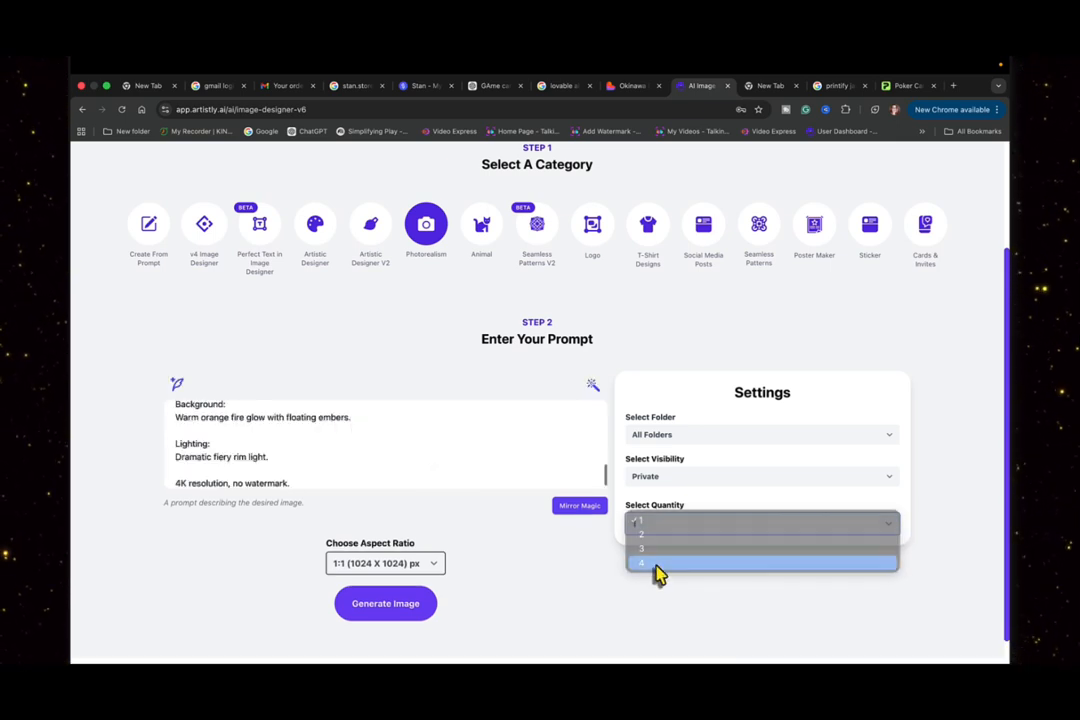
click(435, 569)
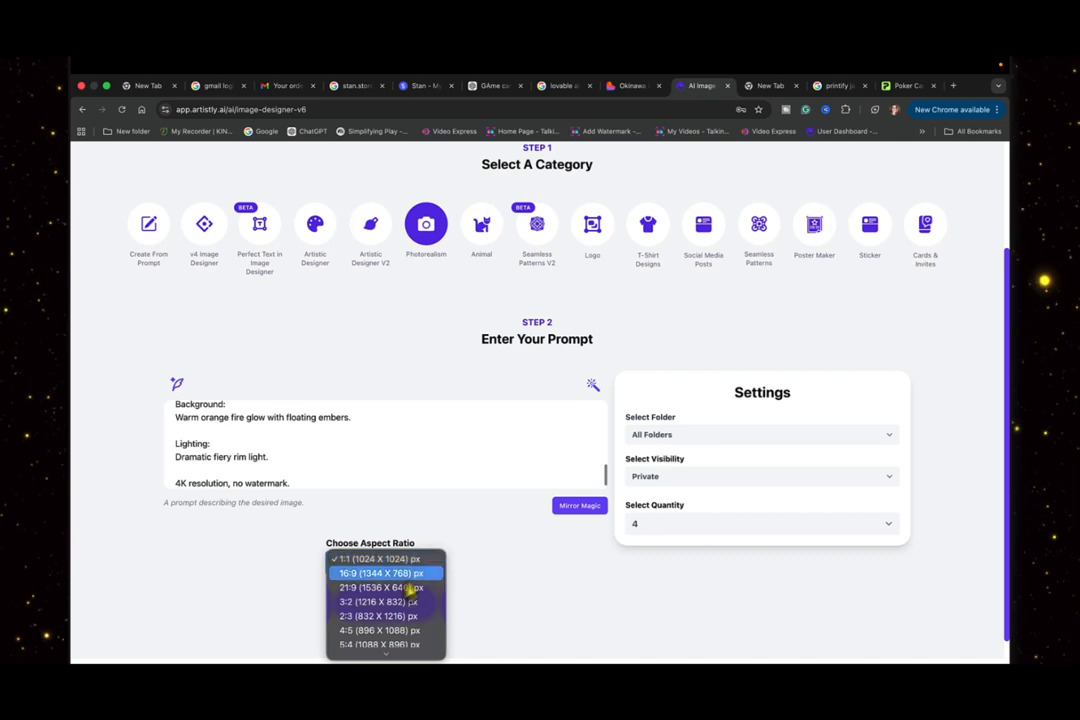
click(371, 625)
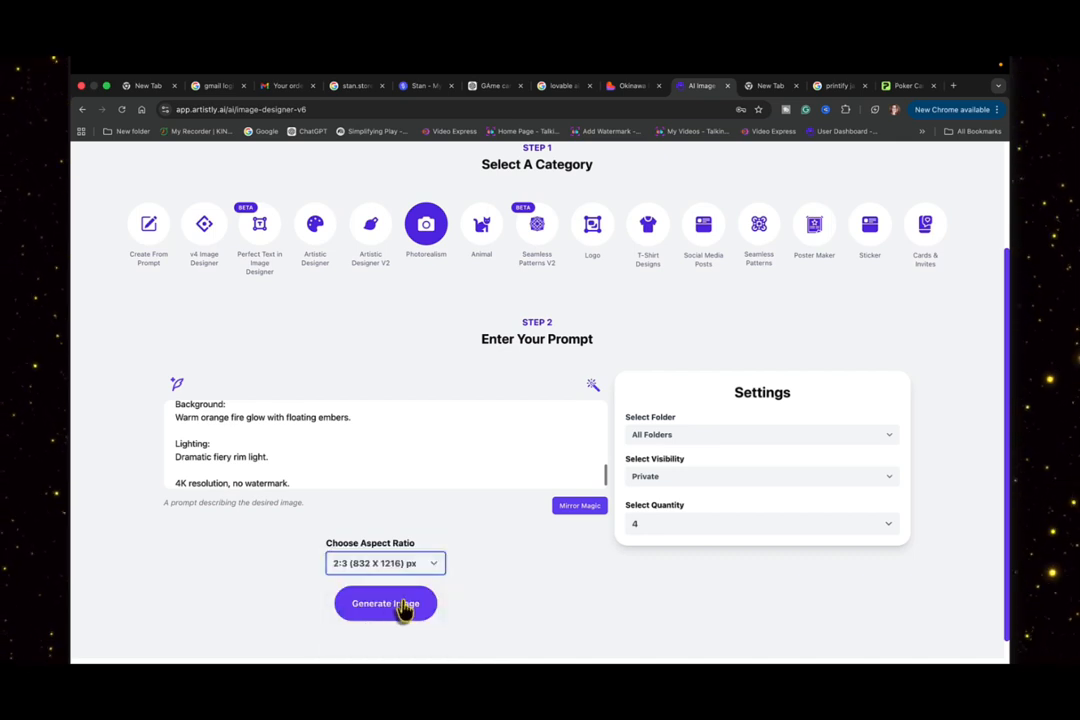
click(403, 607)
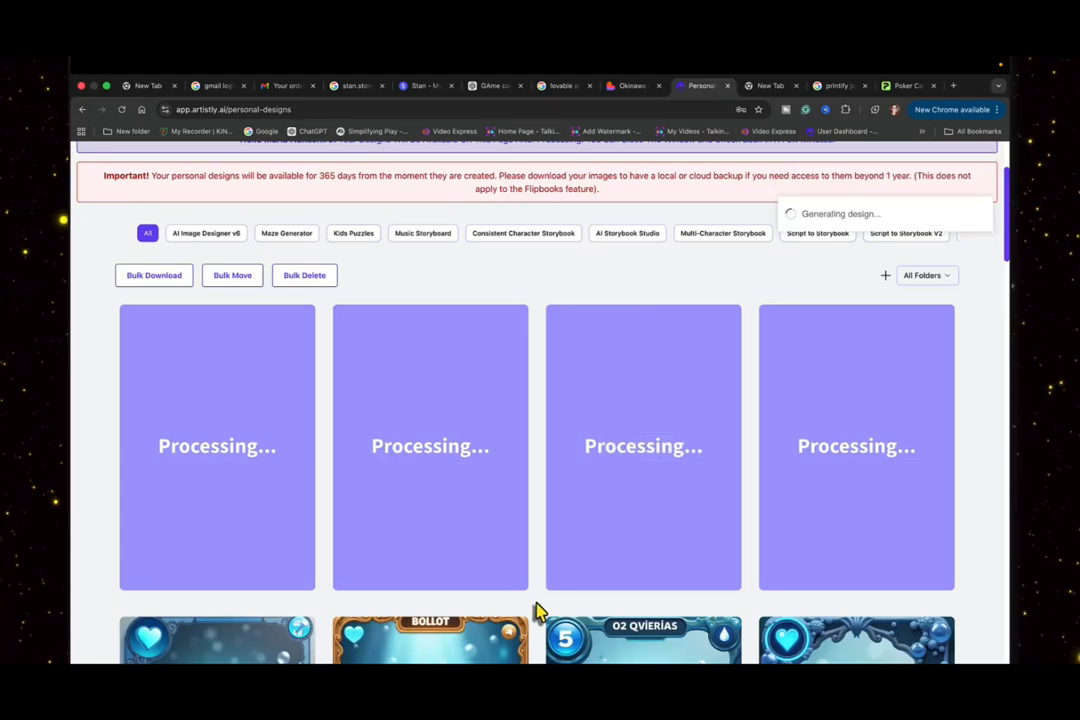
- Look through the new Ember Cub designs and the earlier blue and yellow monster cards in the personal designs
scroll(540, 608, down, 2)
scroll(537, 608, down, 5)
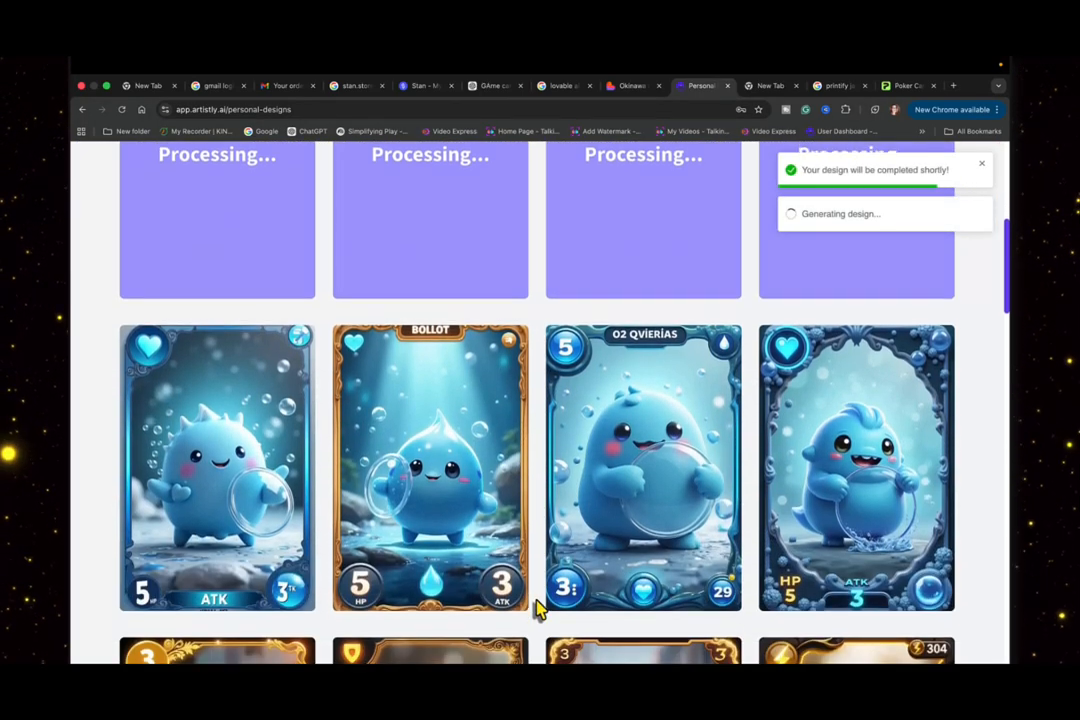
scroll(537, 608, up, 3)
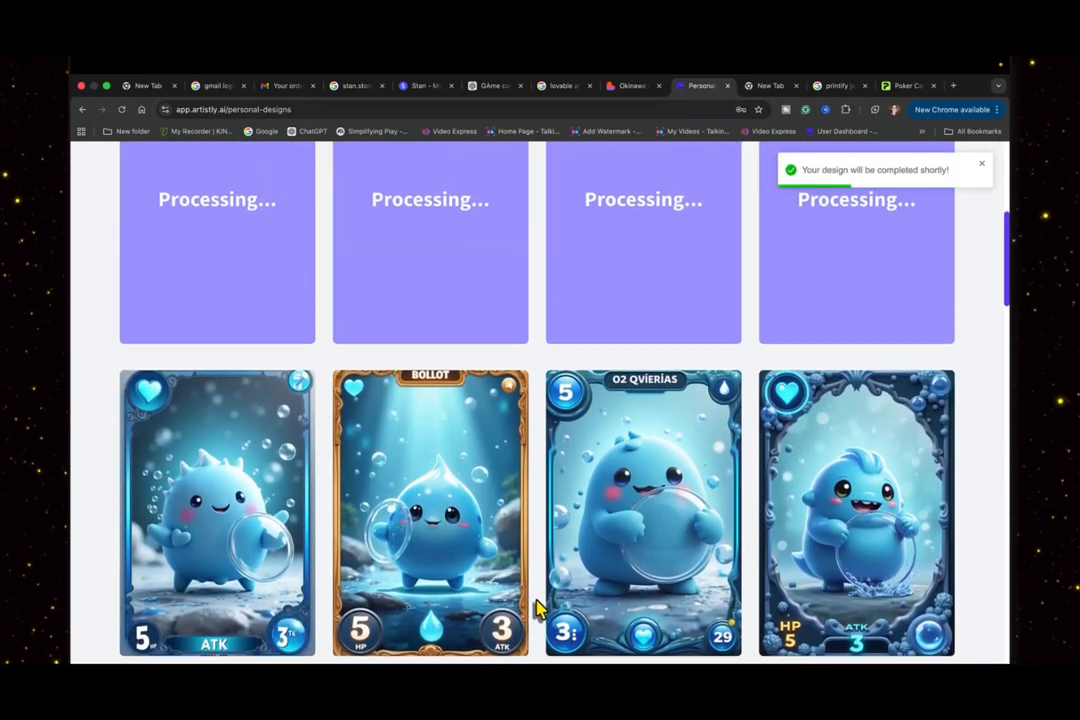
scroll(537, 608, down, 3)
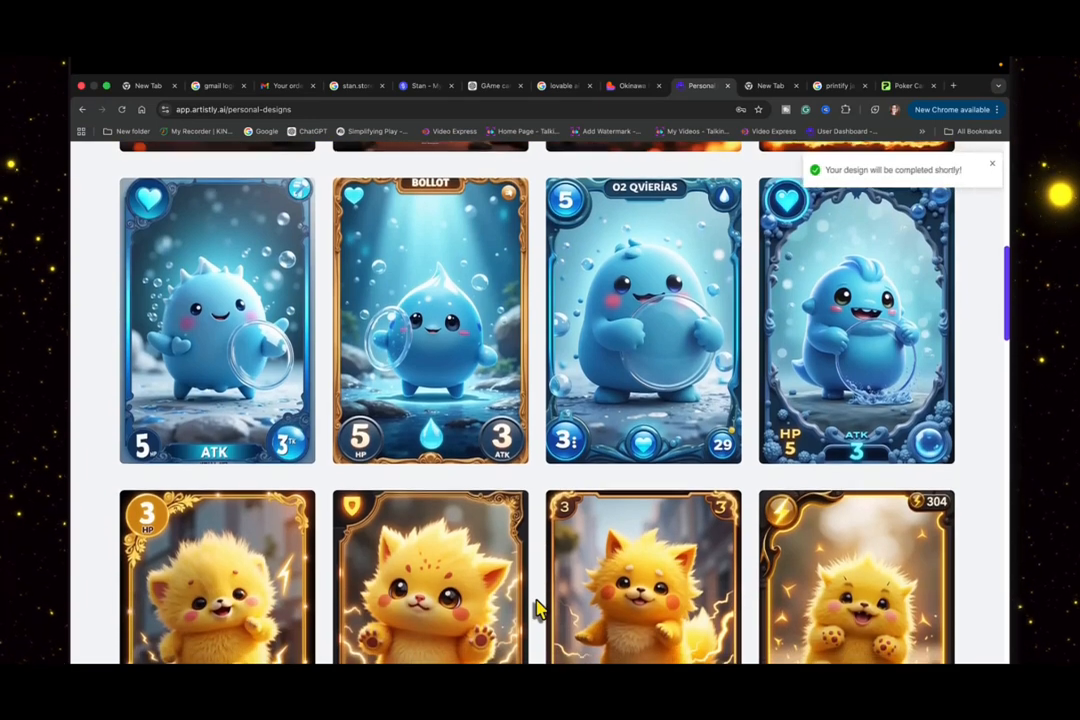
scroll(537, 608, down, 3)
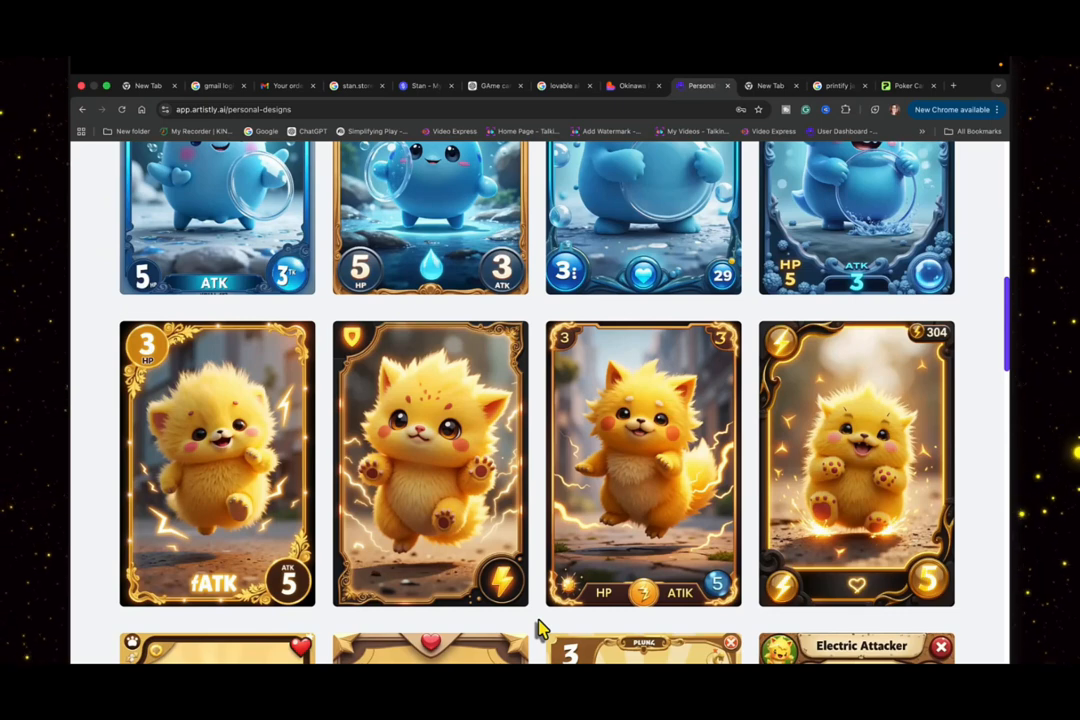
scroll(538, 628, up, 10)
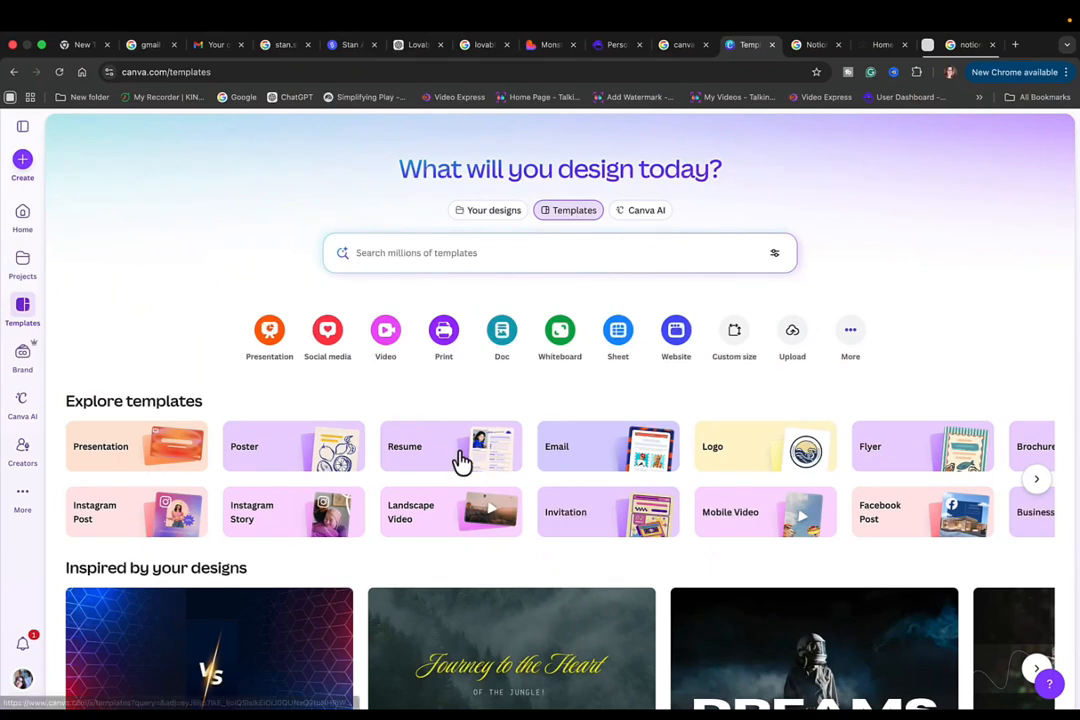
- In Canva, create a new custom-size design 2.5 in wide and 3.5 in high
click(716, 328)
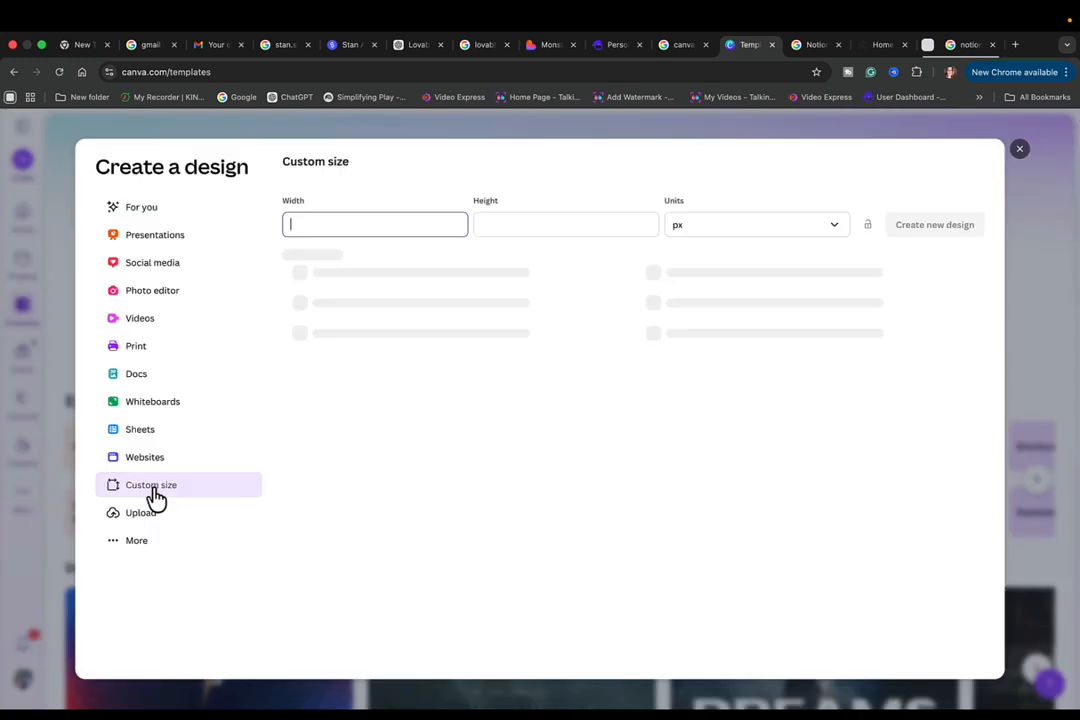
click(706, 44)
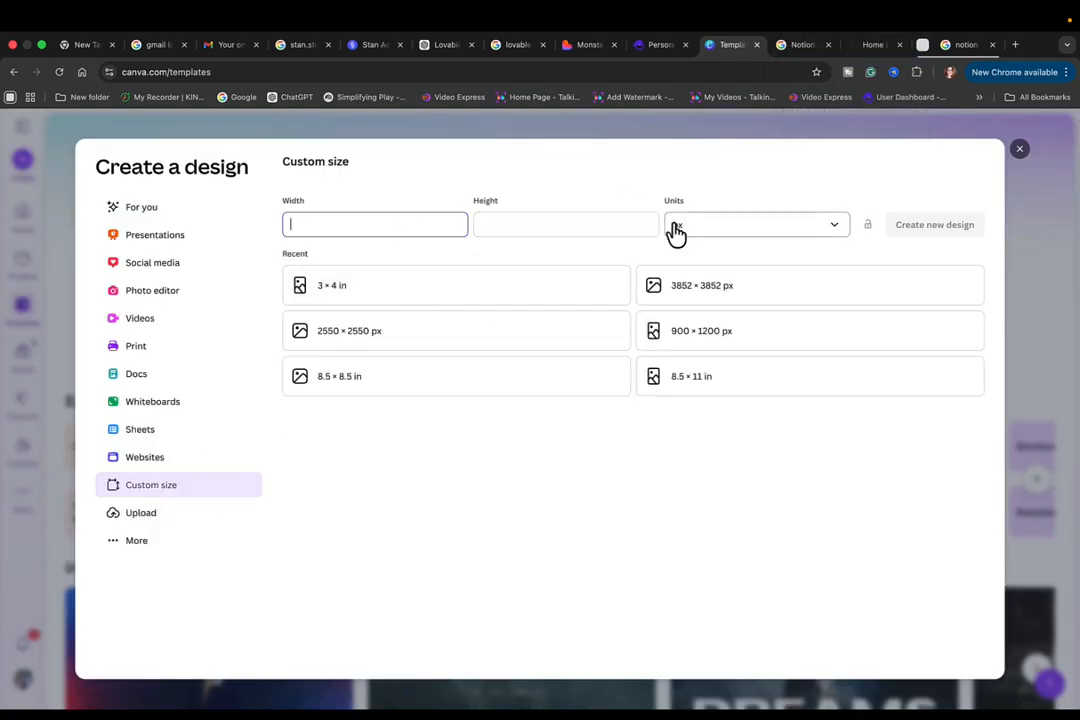
click(835, 232)
click(697, 288)
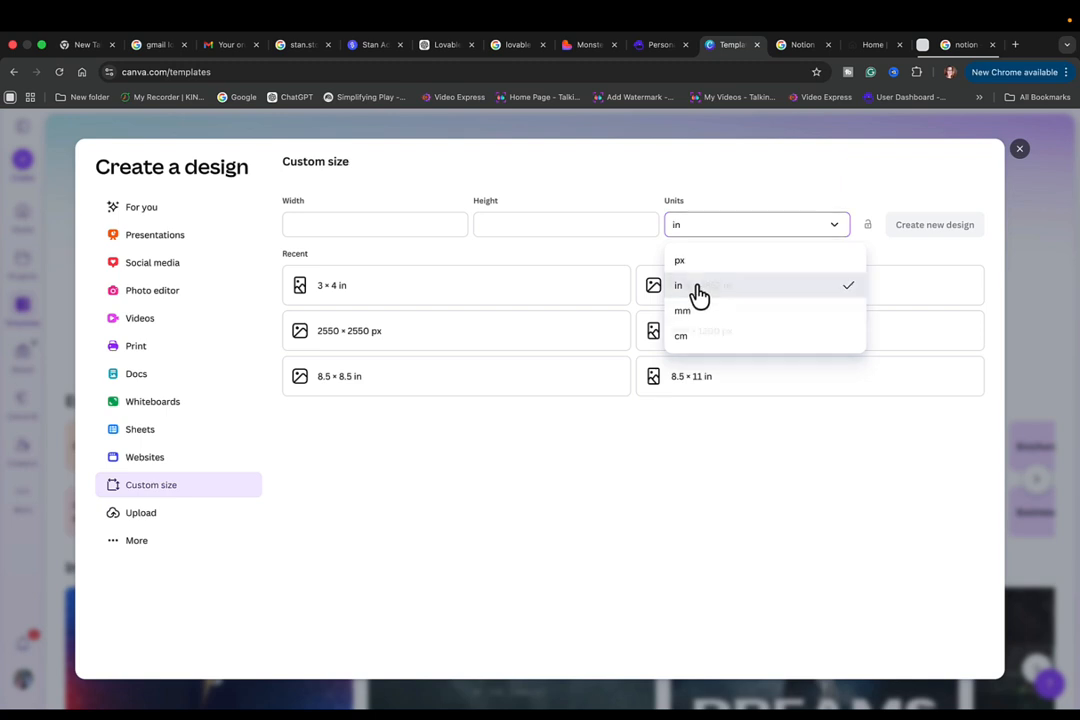
click(352, 224)
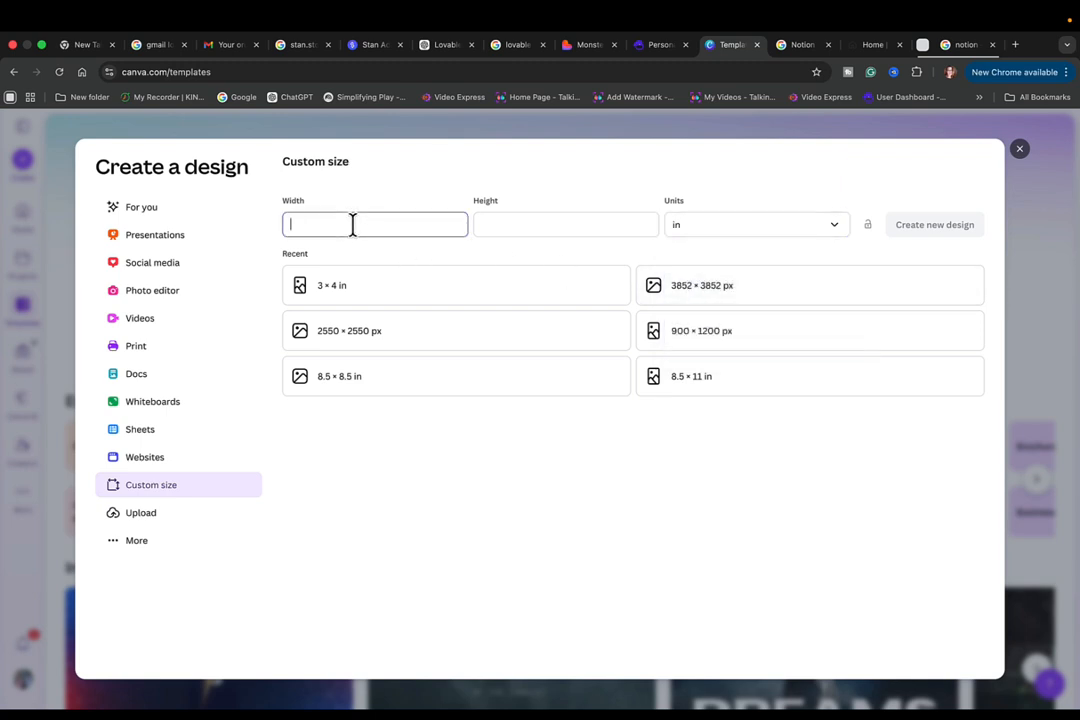
text(2.5)
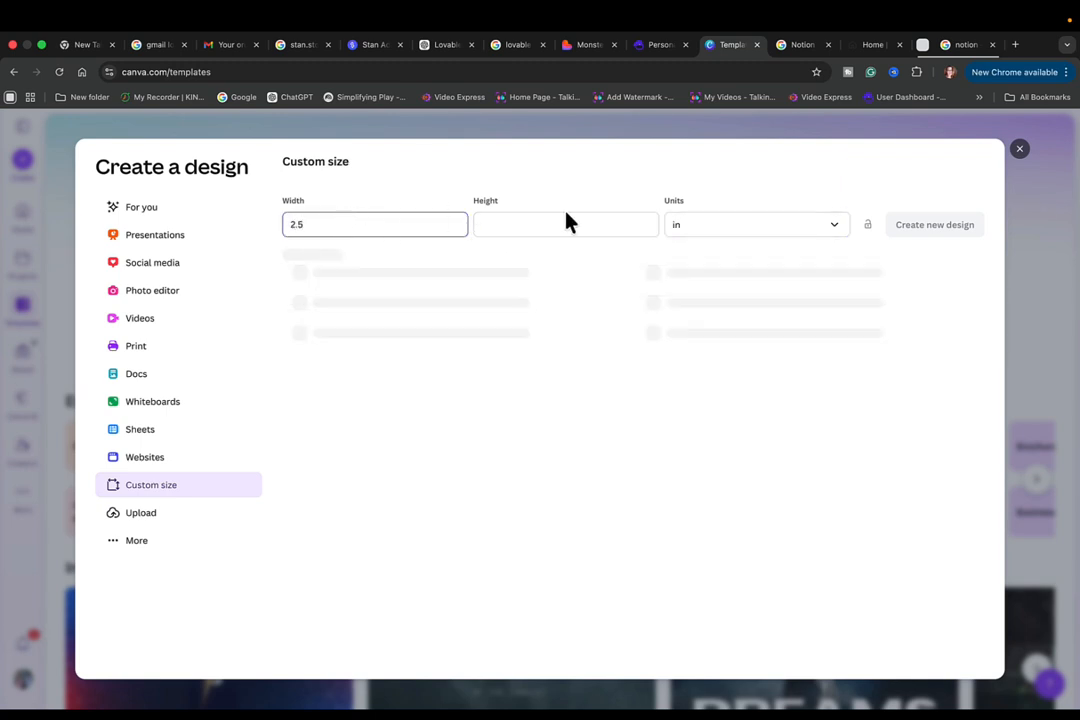
click(552, 224)
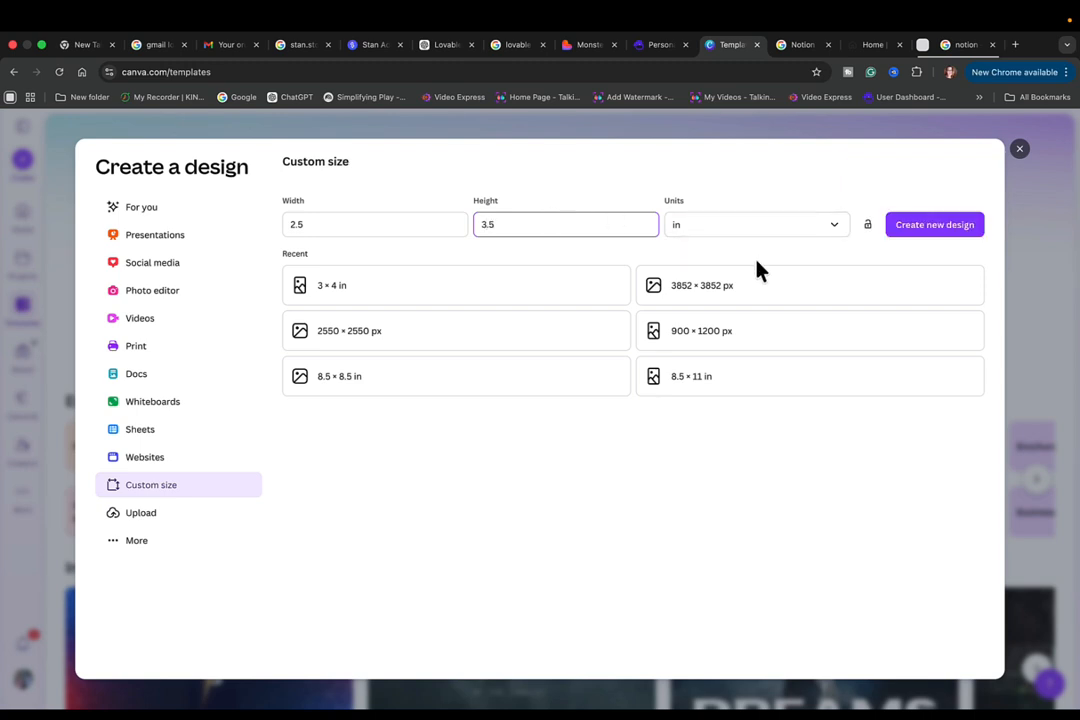
click(920, 235)
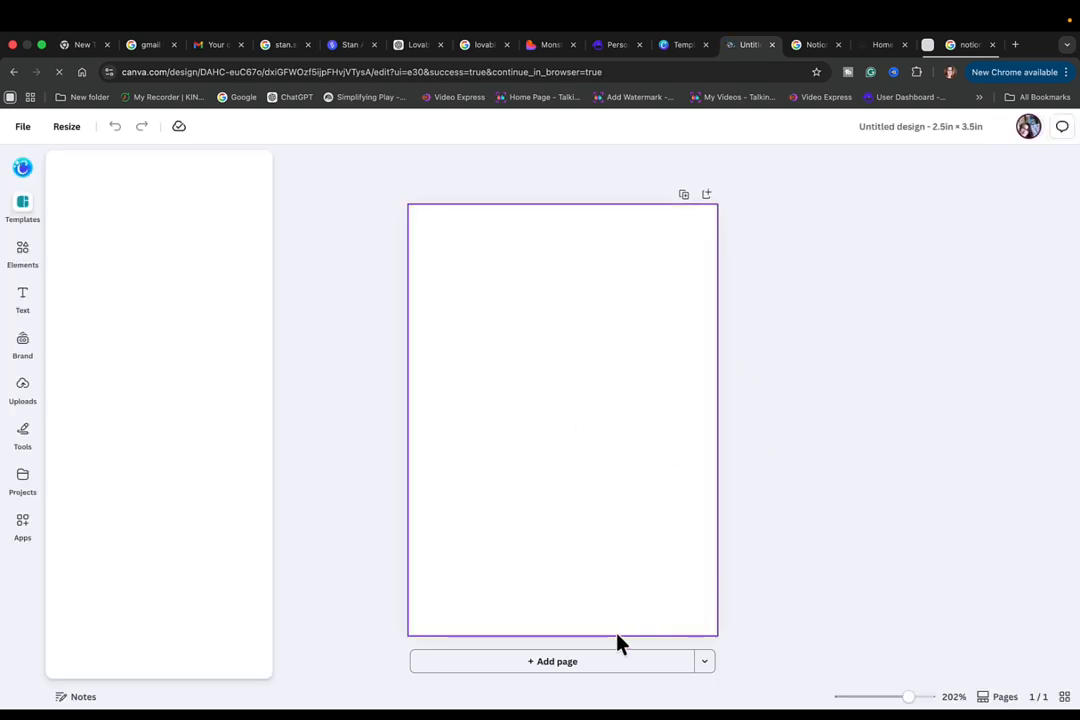
- Add a second blank page to the card design
click(560, 661)
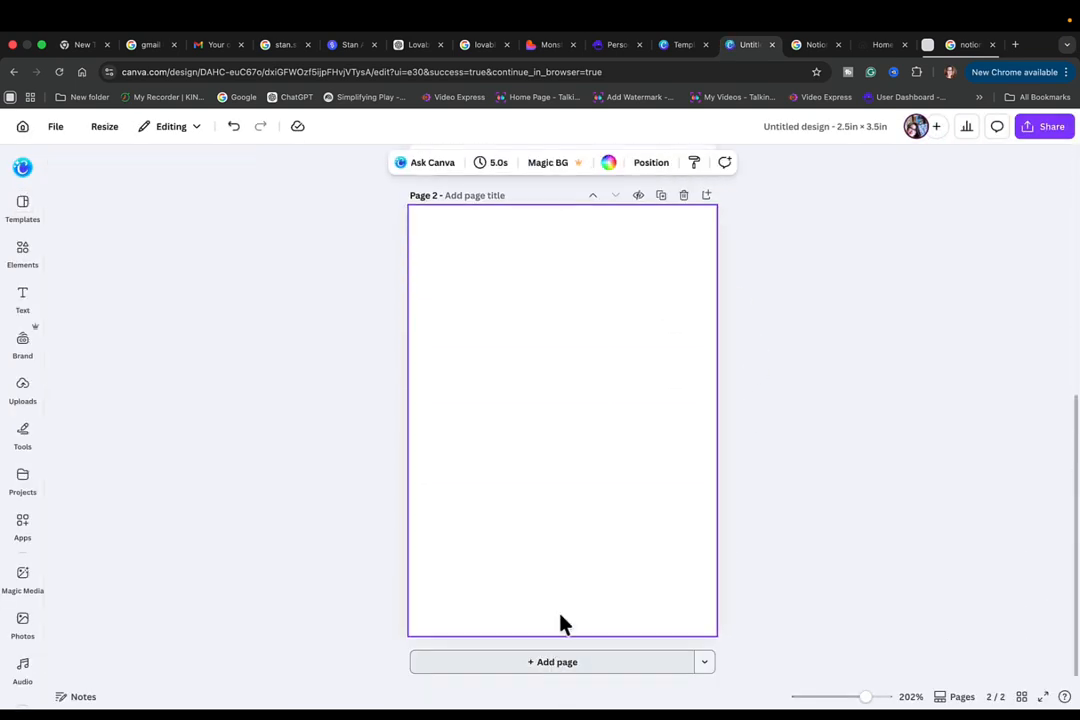
scroll(570, 605, up, 3)
scroll(572, 580, up, 2)
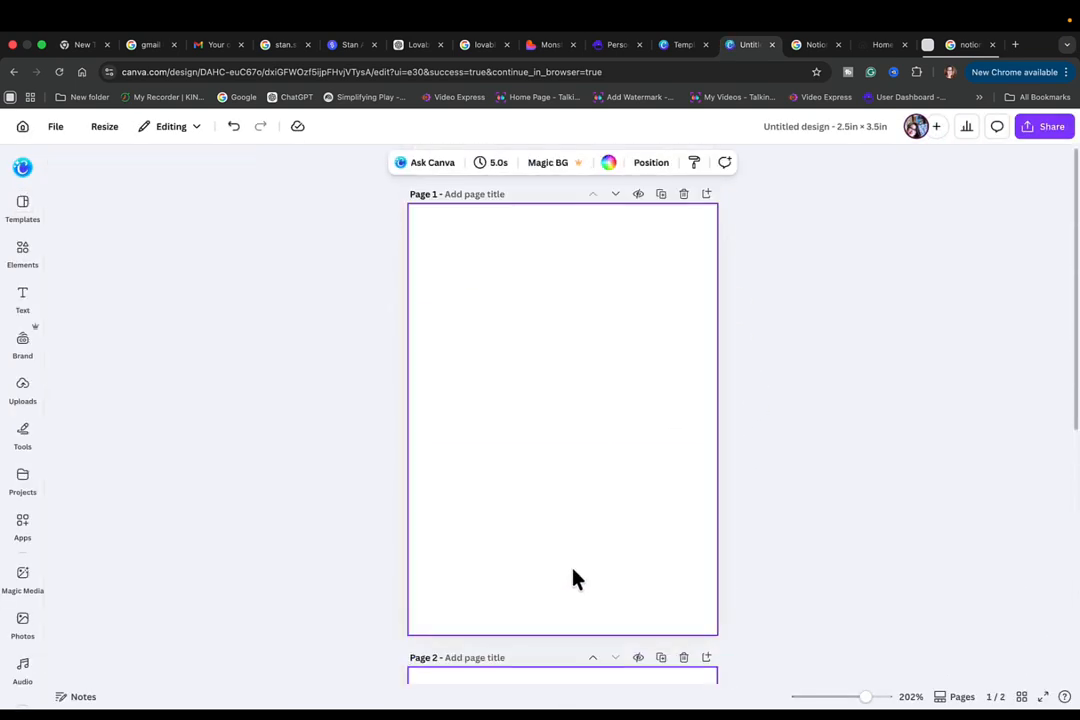
- Upload the card images from the Zappy folder on the Desktop
click(23, 392)
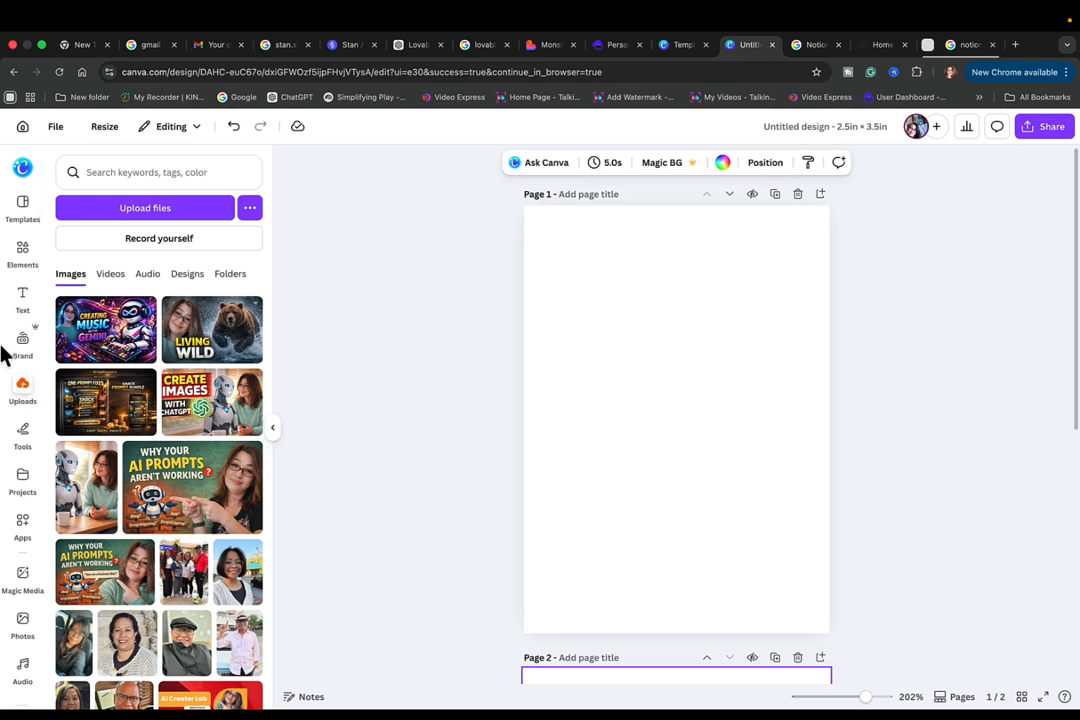
click(153, 212)
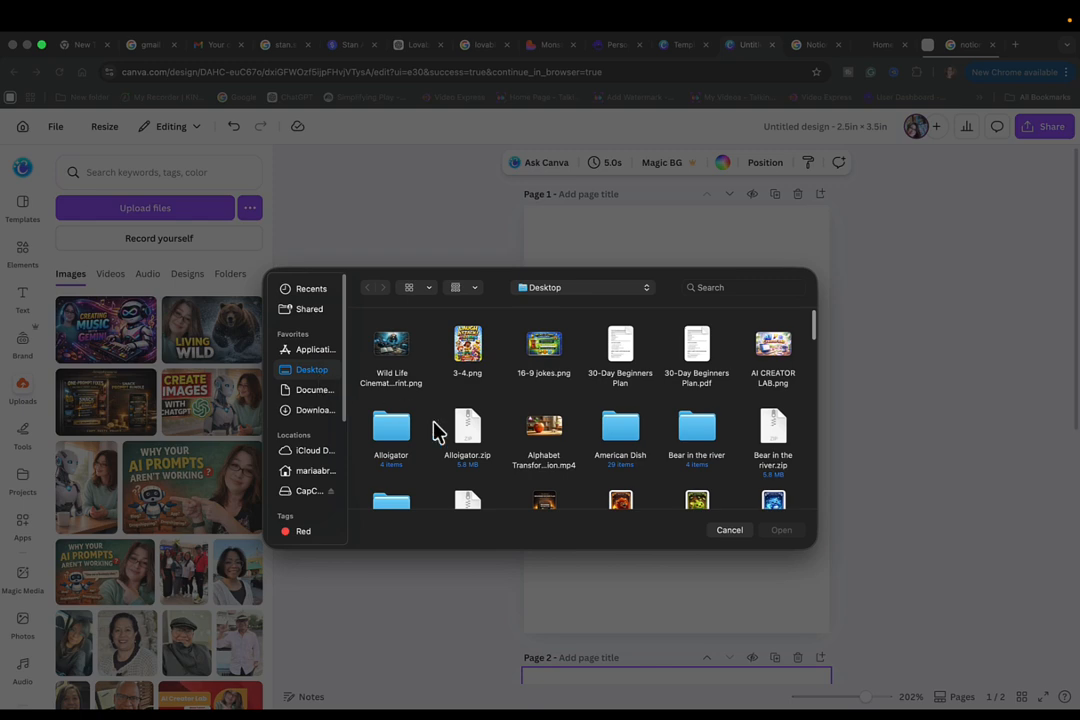
scroll(465, 458, down, 6)
scroll(467, 462, down, 8)
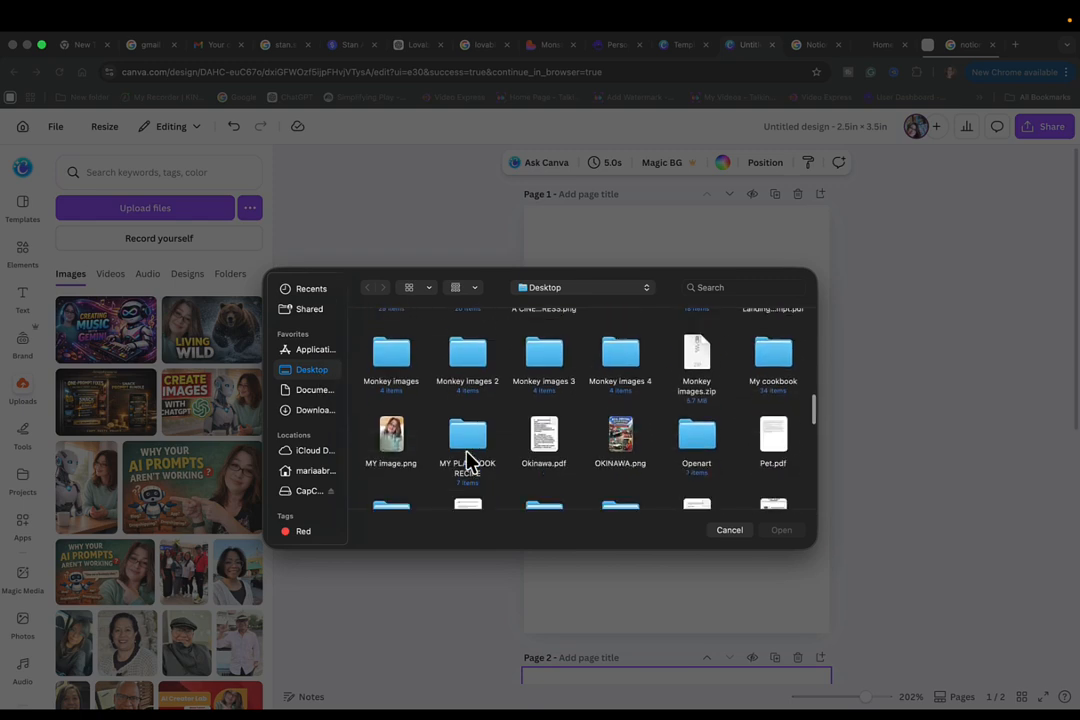
scroll(470, 462, down, 4)
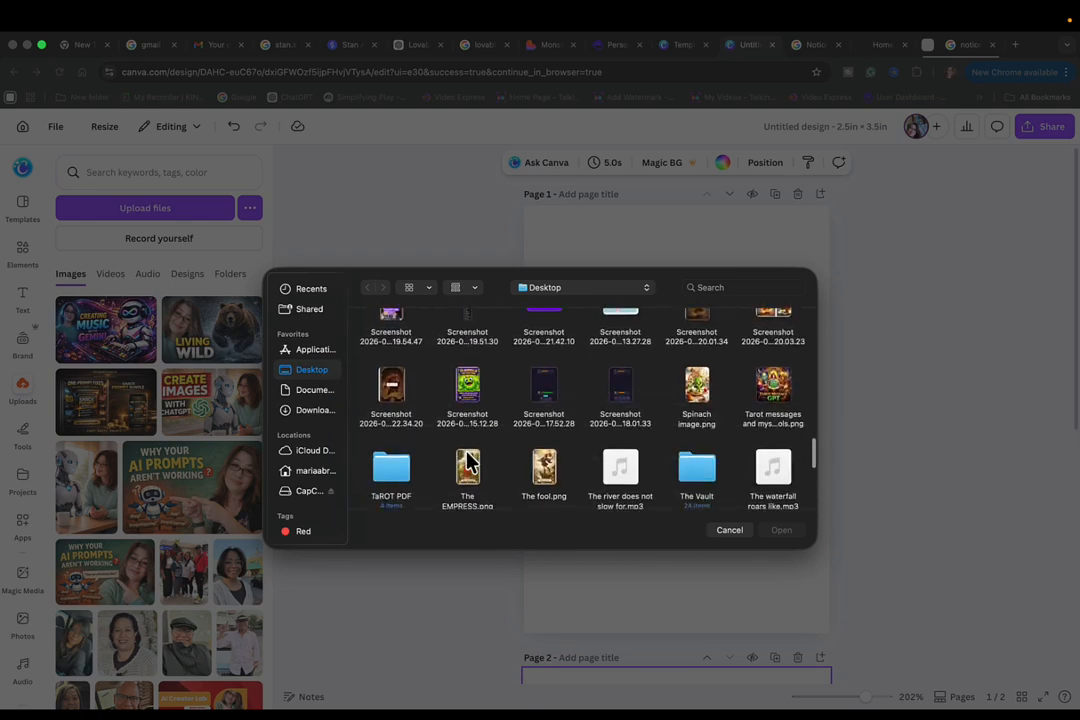
double_click(467, 462)
scroll(528, 437, down, 1)
scroll(528, 437, down, 6)
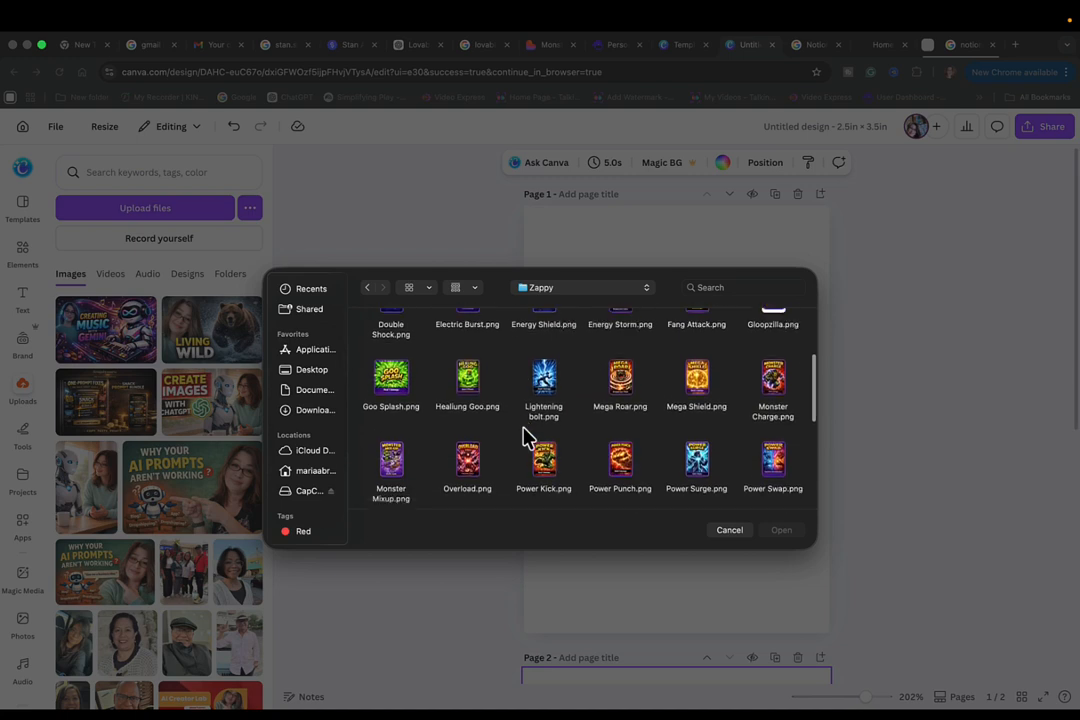
scroll(528, 437, up, 6)
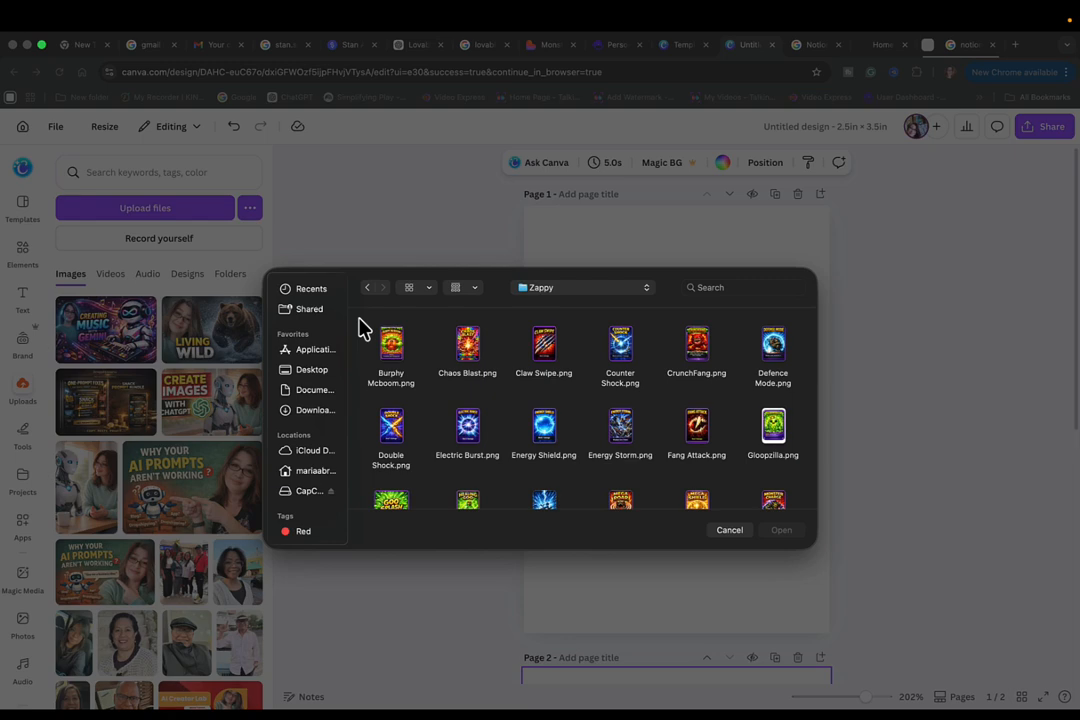
drag(363, 330, 800, 508)
click(782, 530)
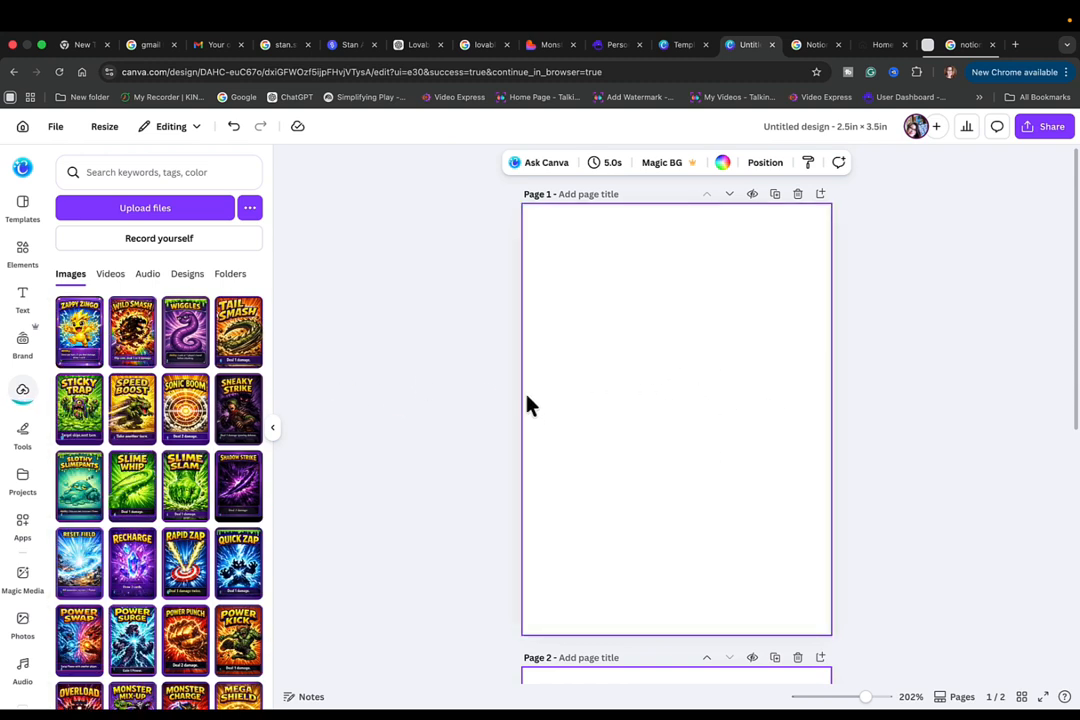
- Place the uploaded Zappy Zingo card image on page 1 and enlarge it to fill the whole page
click(86, 337)
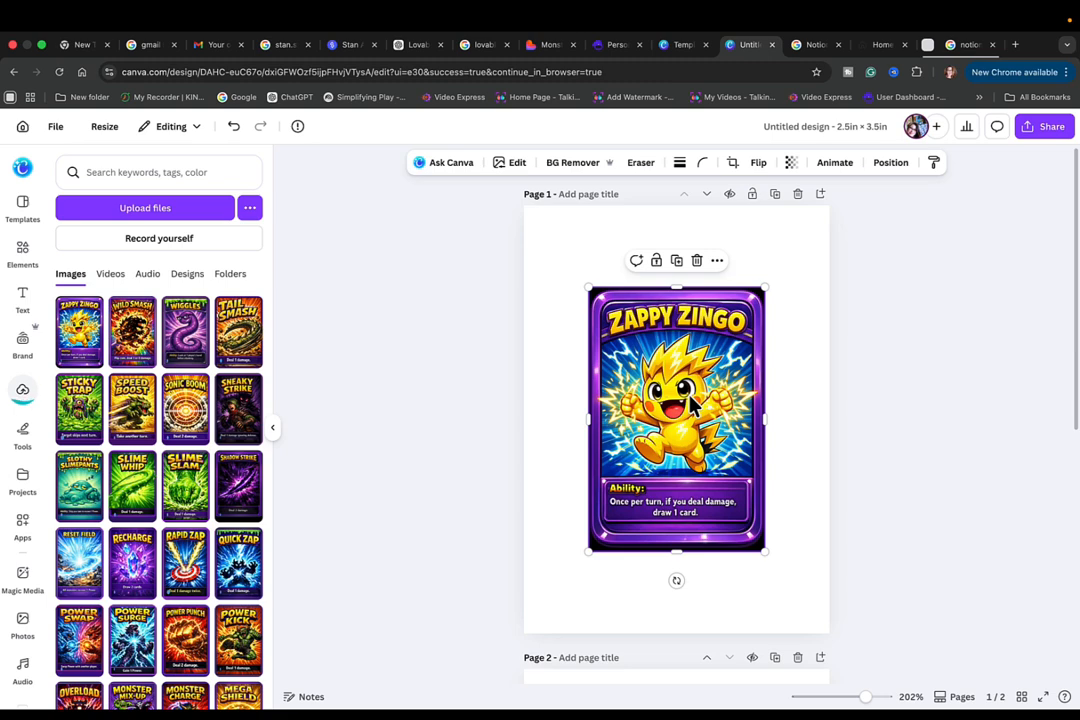
drag(689, 398, 624, 317)
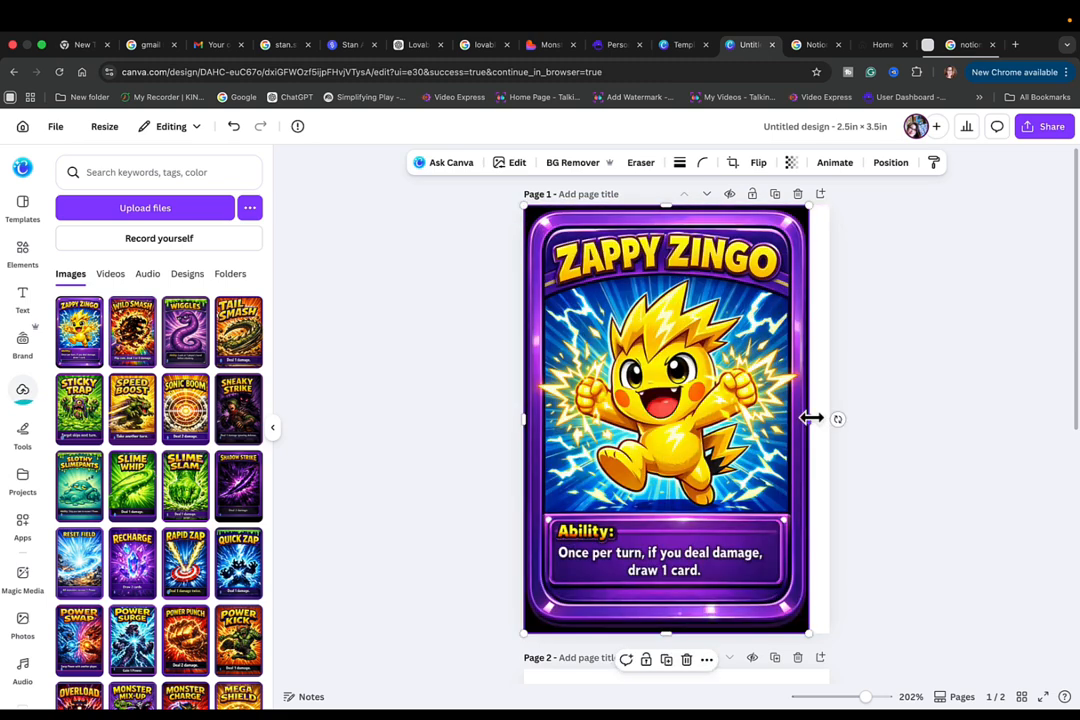
drag(812, 418, 830, 419)
click(393, 361)
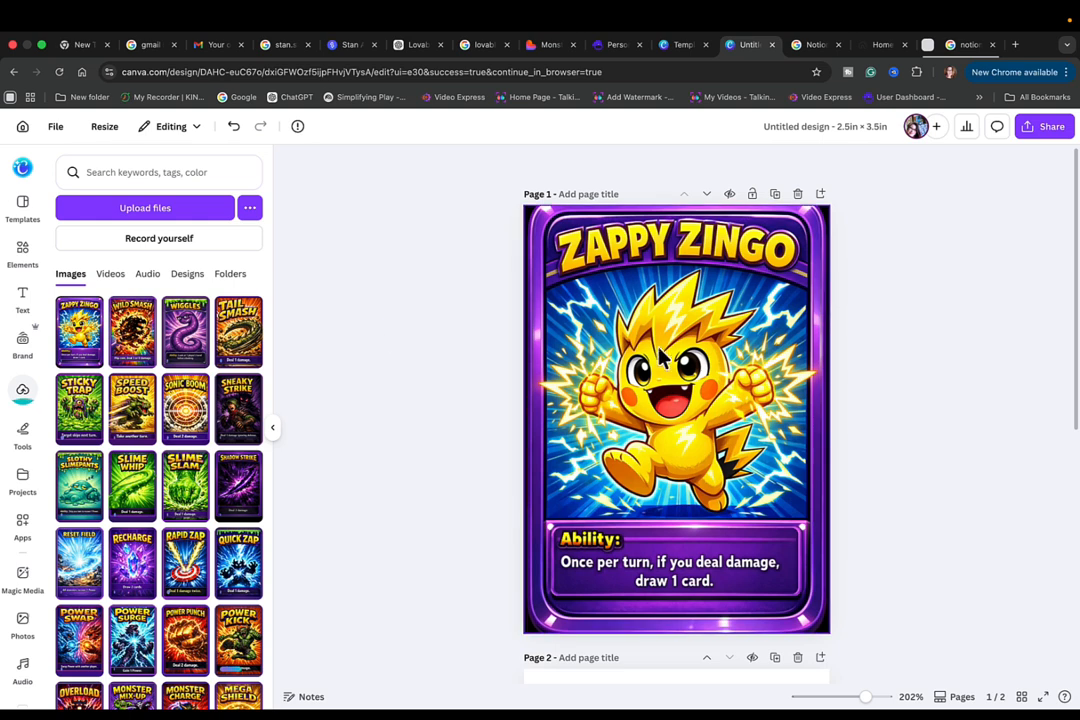
- Add a third blank page at the end of the design
scroll(645, 635, down, 5)
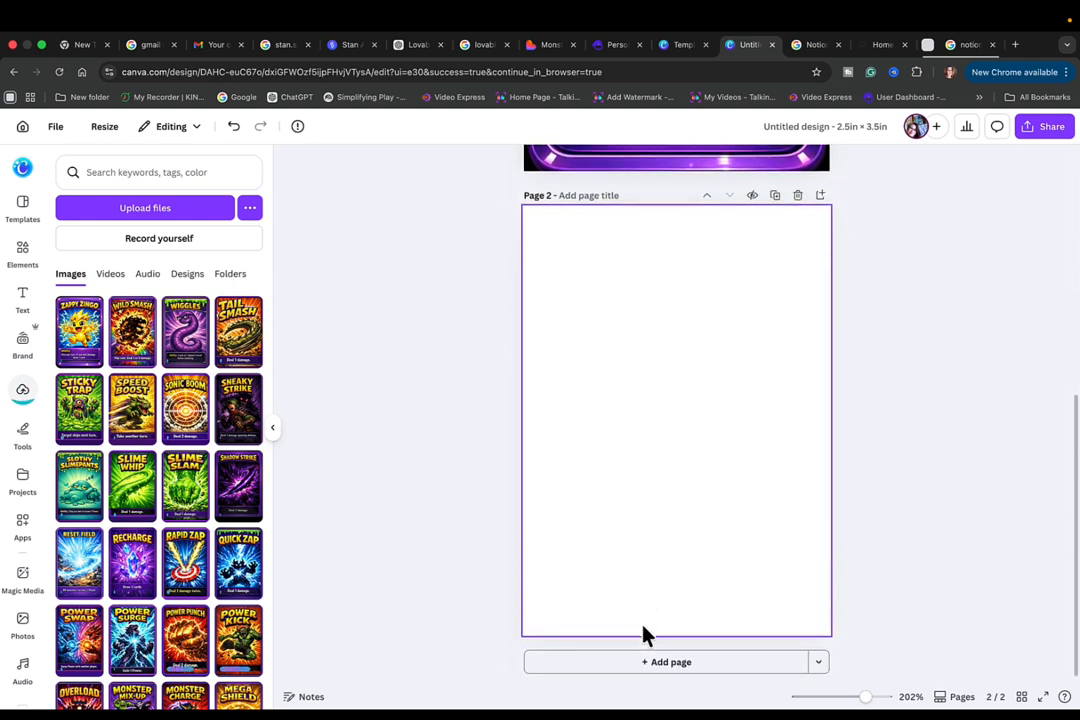
click(680, 664)
scroll(668, 510, up, 2)
scroll(668, 510, up, 10)
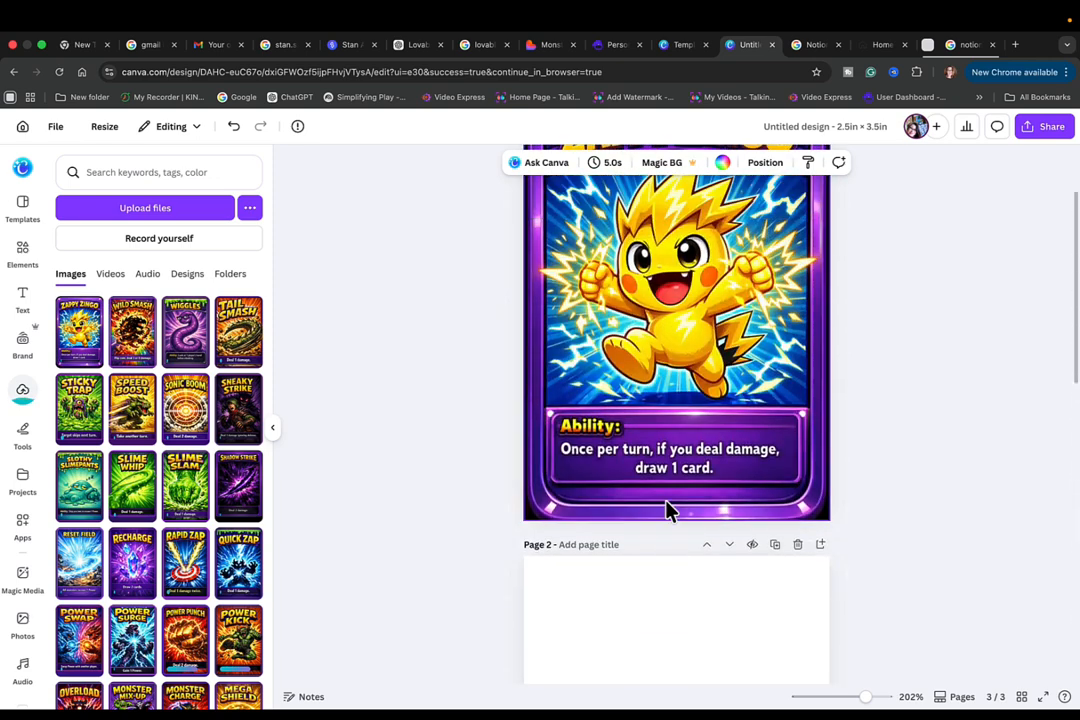
click(123, 332)
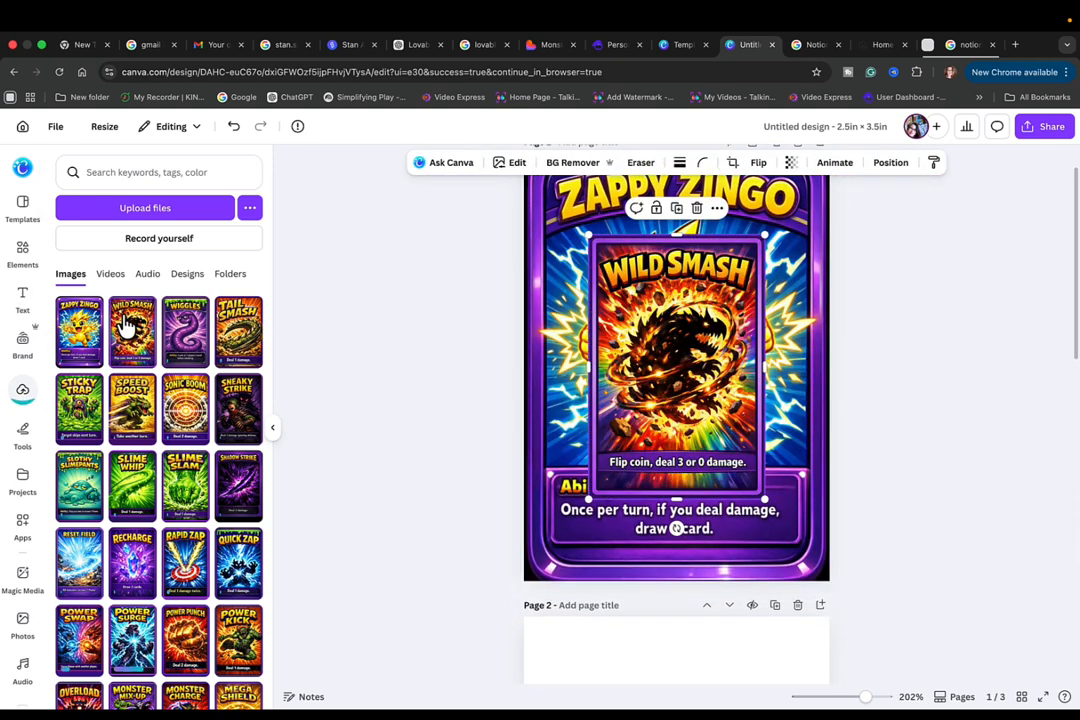
click(697, 207)
- Place the uploaded Wild Smash card image on page 2 and stretch it to fill the whole page
scroll(700, 422, down, 3)
scroll(697, 422, down, 3)
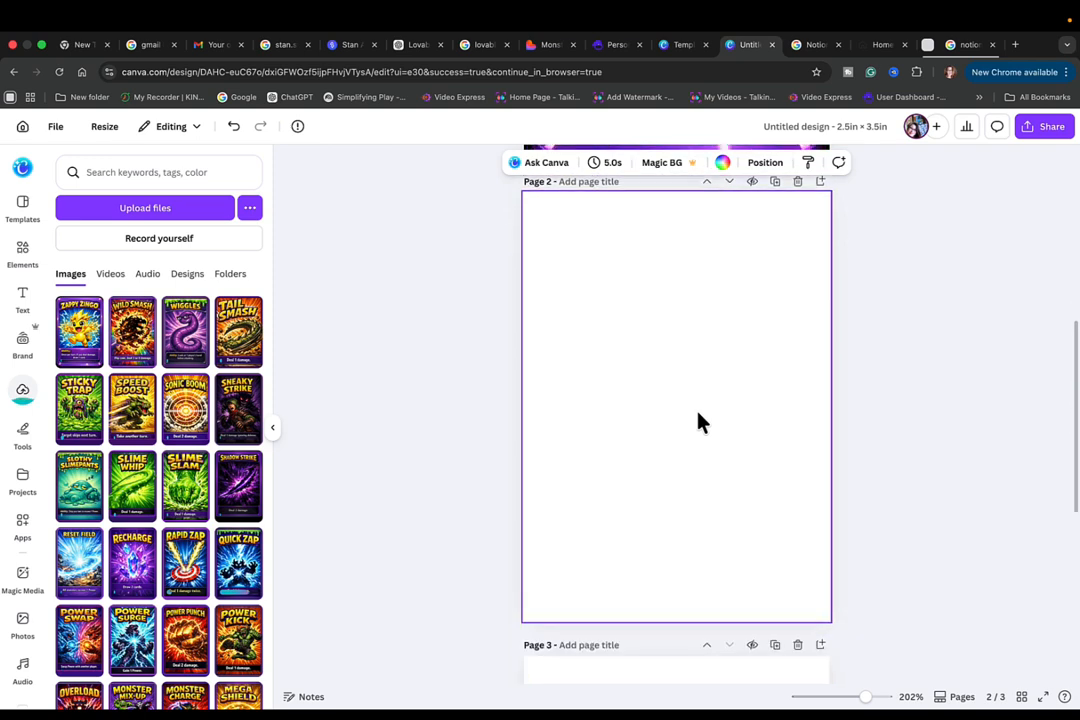
click(133, 330)
drag(640, 392, 575, 310)
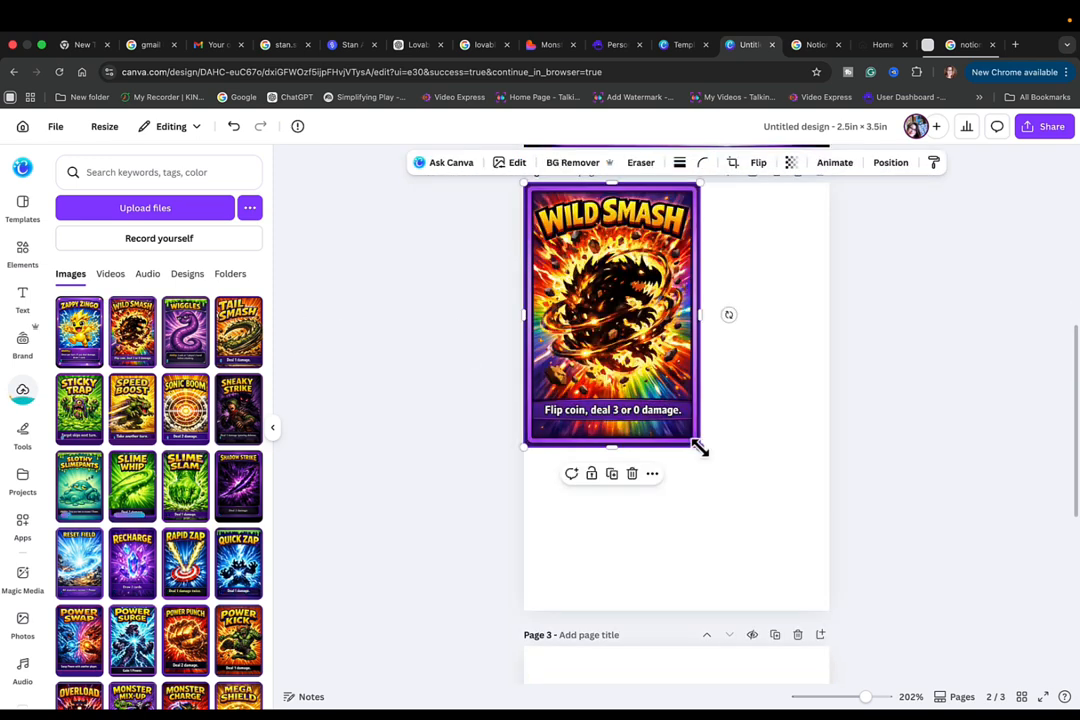
drag(699, 448, 846, 588)
drag(813, 392, 834, 404)
click(895, 466)
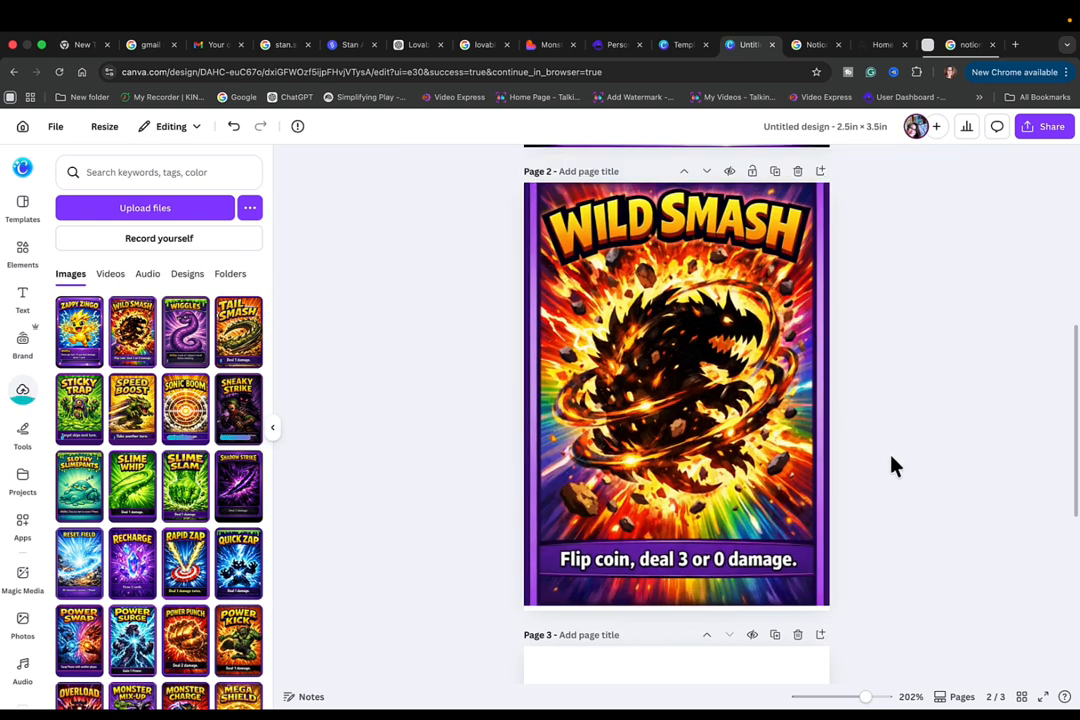
click(768, 472)
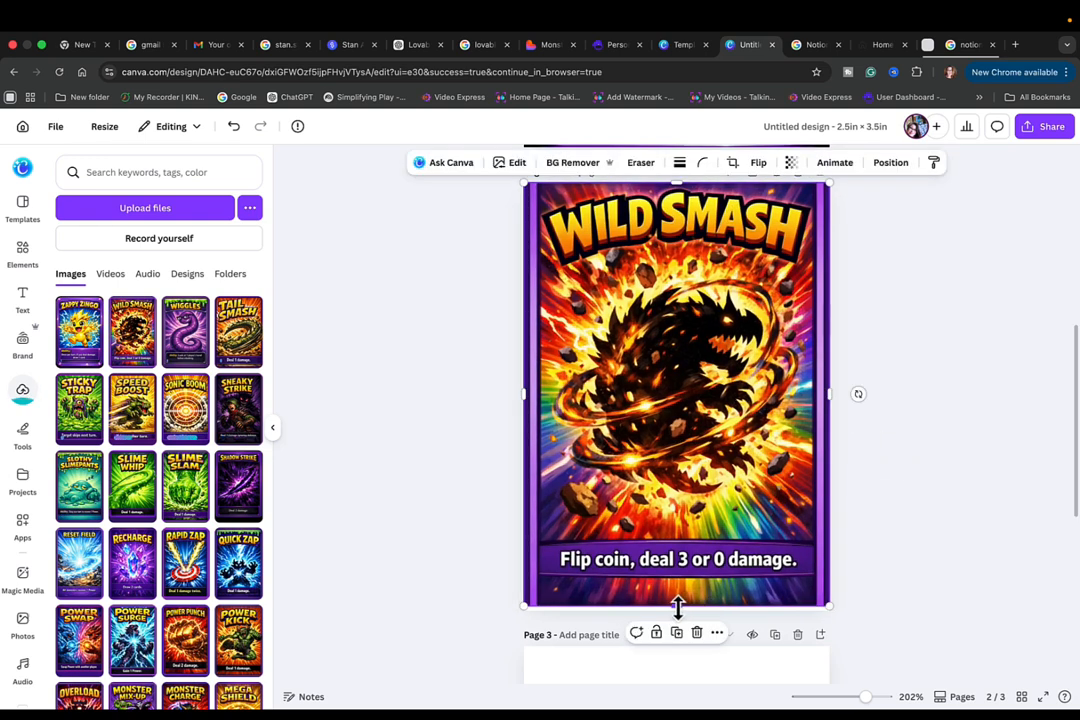
drag(677, 606, 677, 614)
click(880, 529)
- Add a fourth blank page at the end of the card design
scroll(747, 586, down, 5)
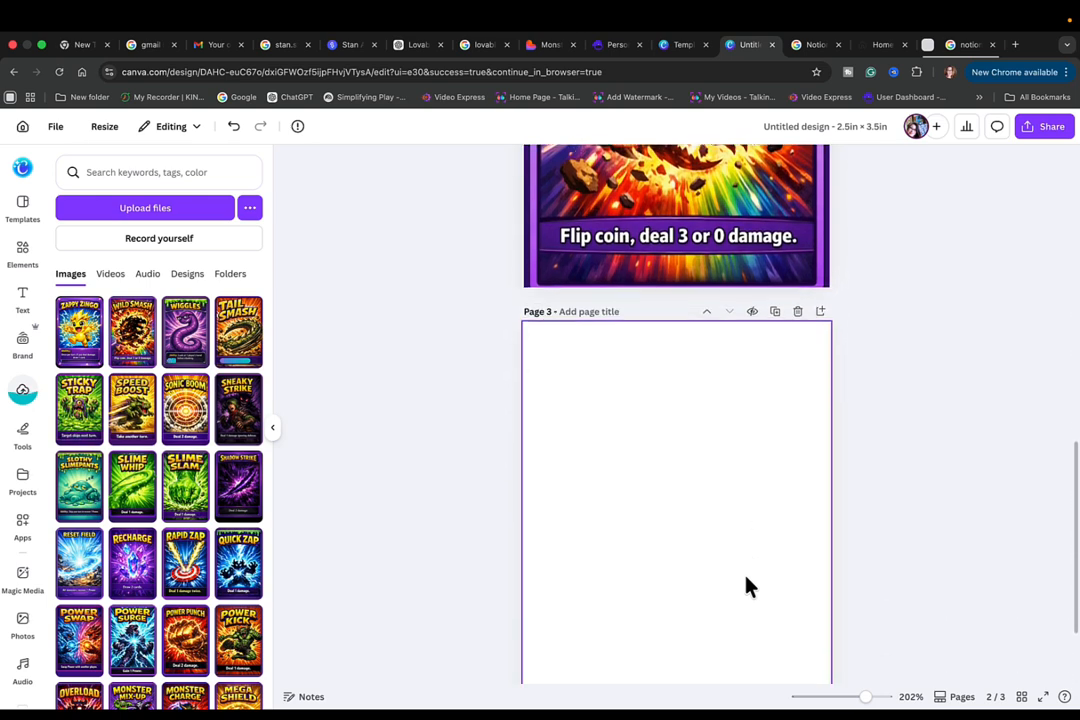
scroll(708, 532, down, 1)
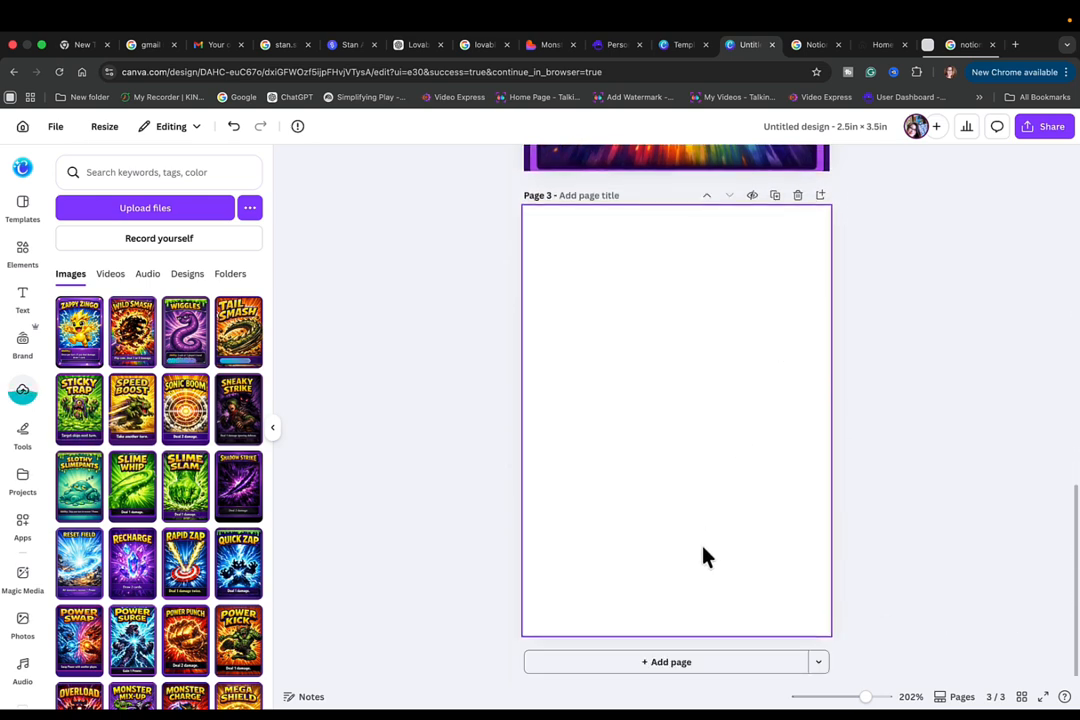
click(670, 662)
- Place the uploaded Wiggles card image on blank page 3
scroll(708, 500, up, 2)
scroll(712, 488, up, 5)
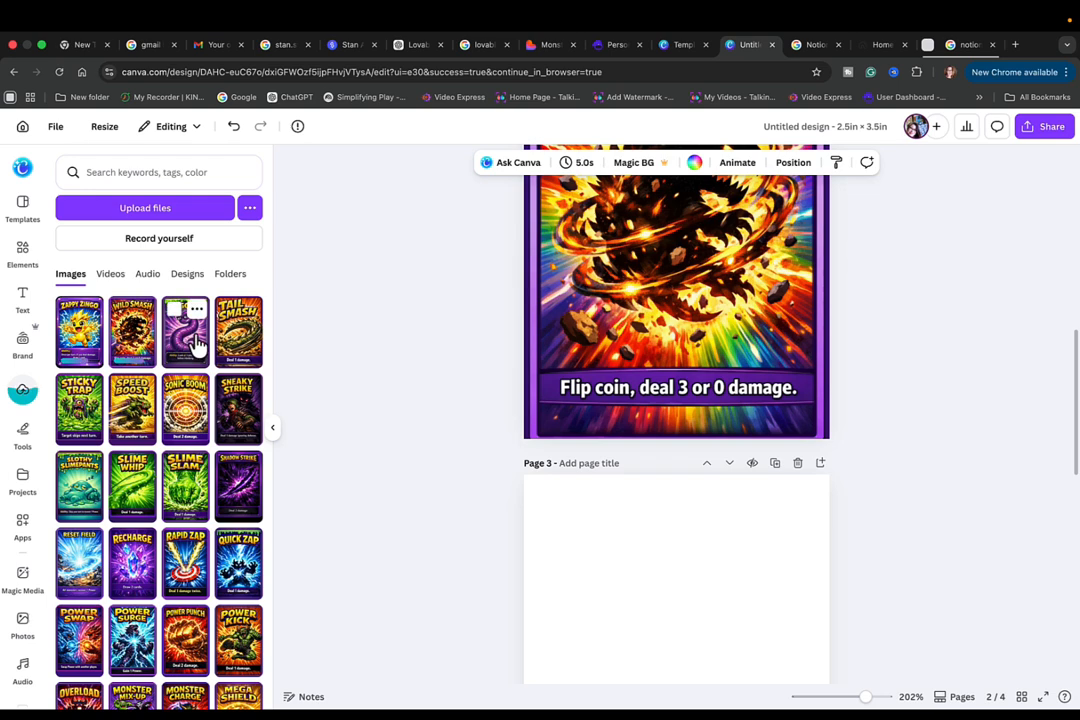
scroll(708, 633, down, 1)
scroll(708, 633, down, 3)
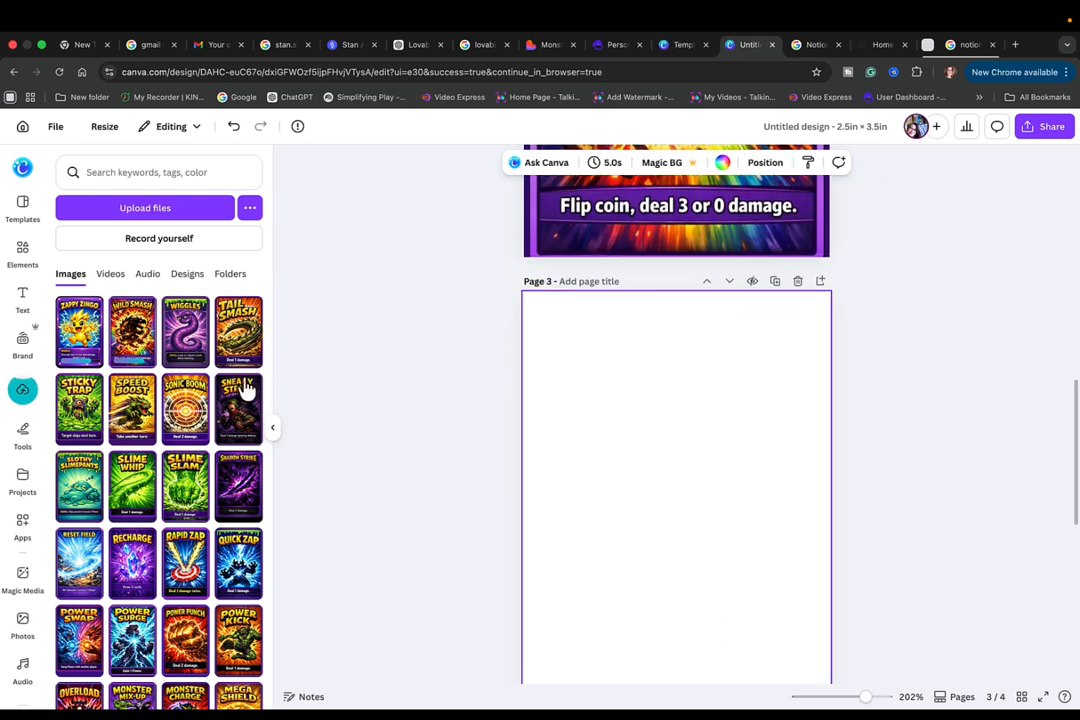
click(190, 343)
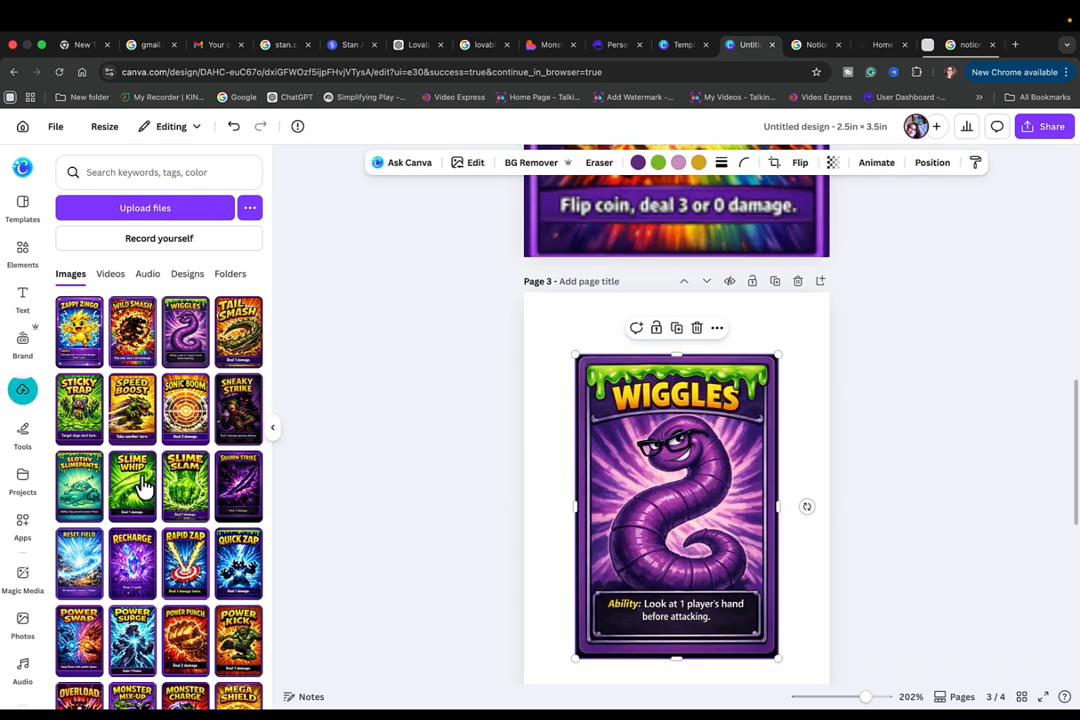
scroll(718, 680, down, 3)
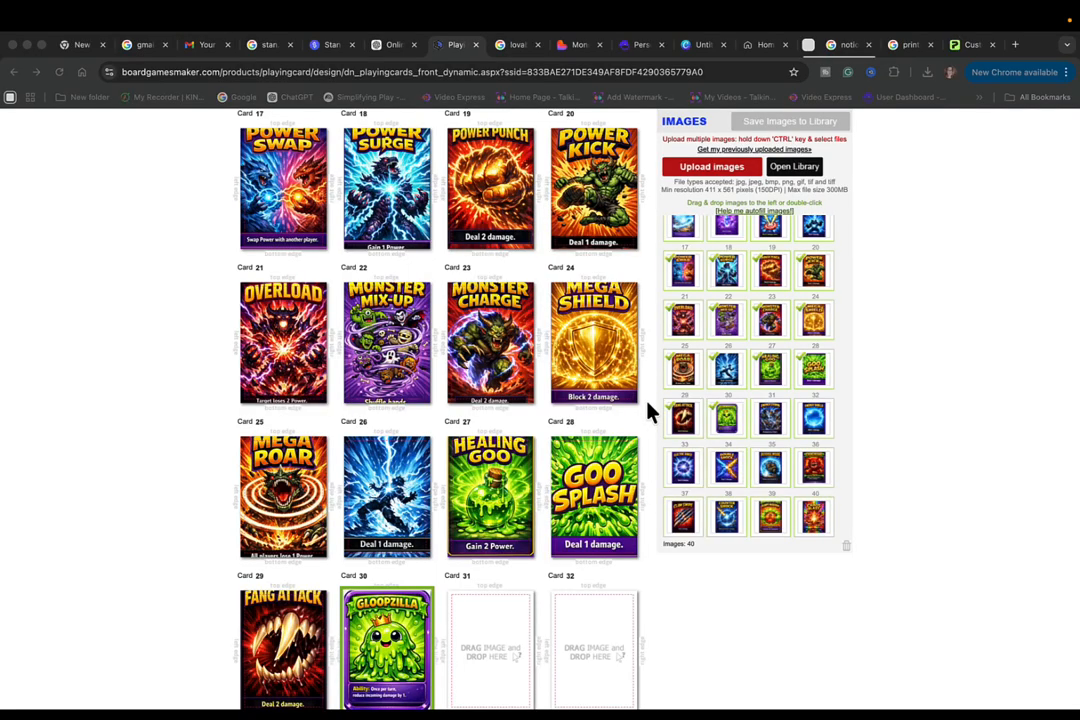
- In the BoardGamesMaker front layout, assign the Energy Storm image to card 31 and the Energy Shield image to card 32
scroll(748, 188, up, 8)
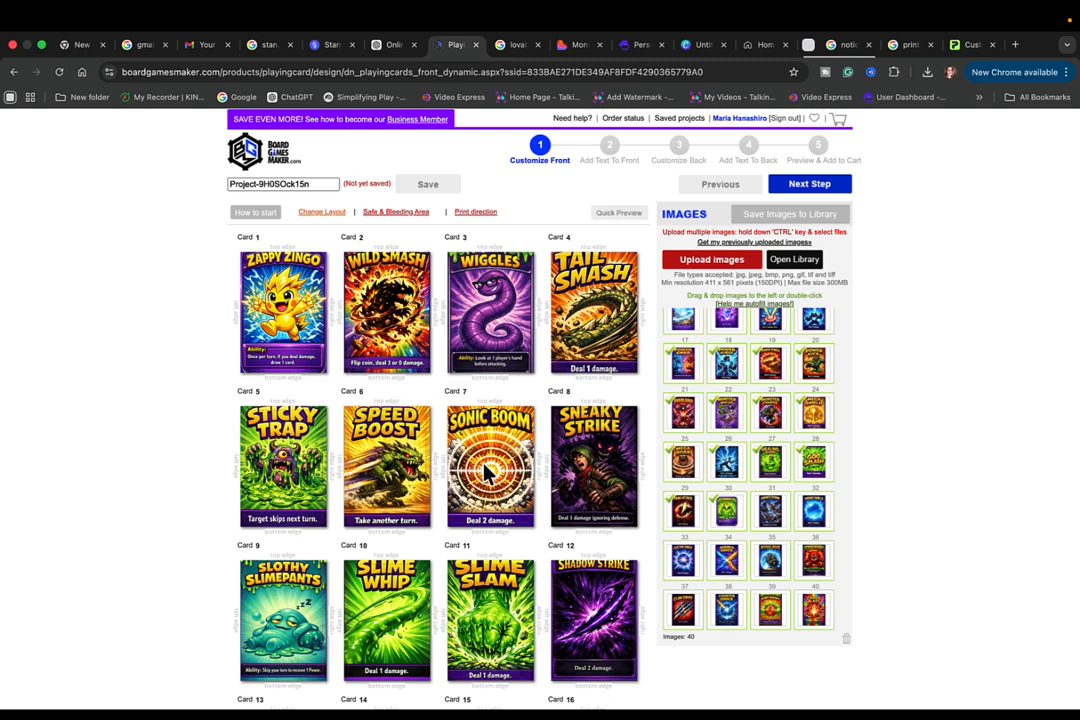
scroll(489, 470, down, 3)
scroll(485, 472, down, 10)
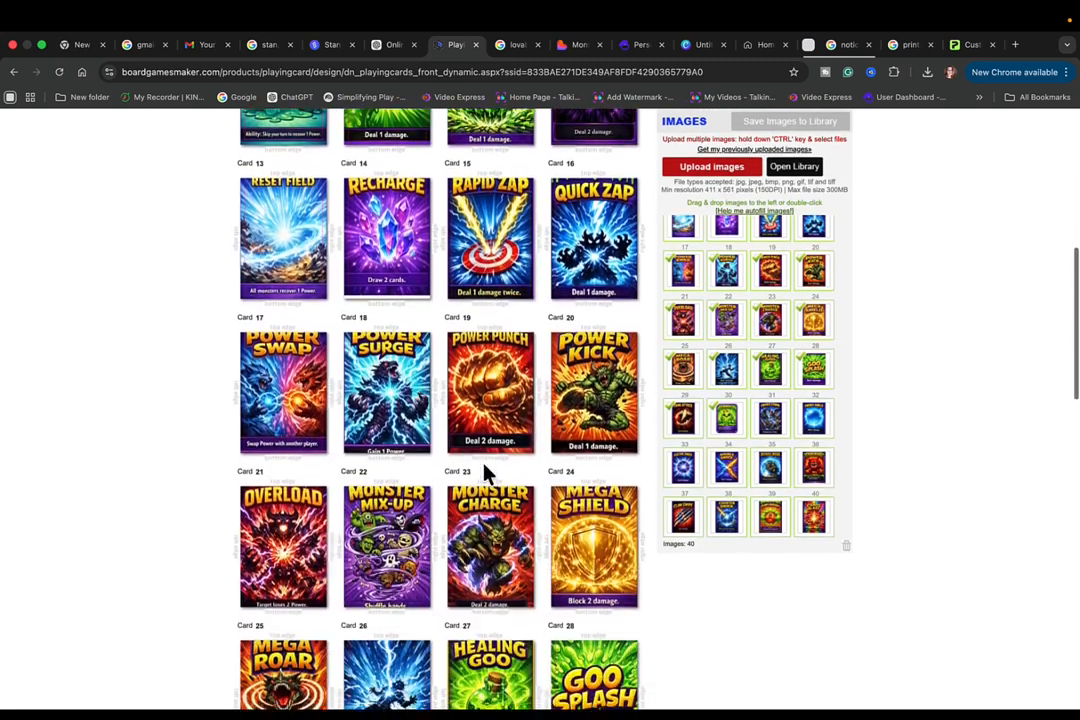
scroll(487, 474, down, 1)
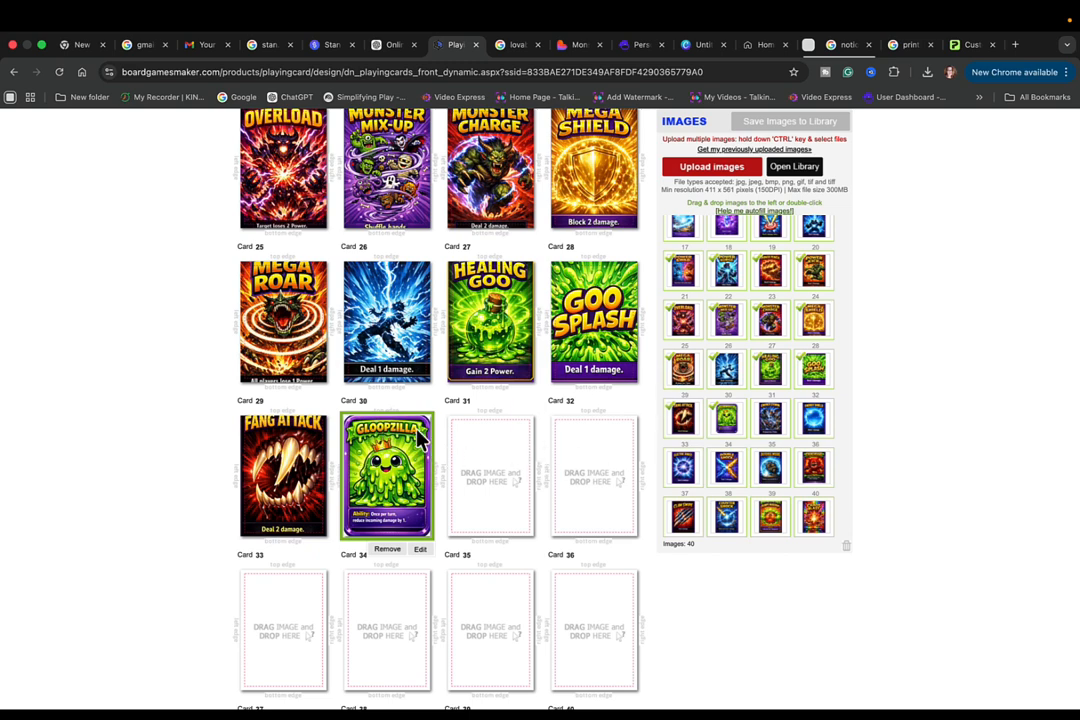
drag(771, 415, 490, 462)
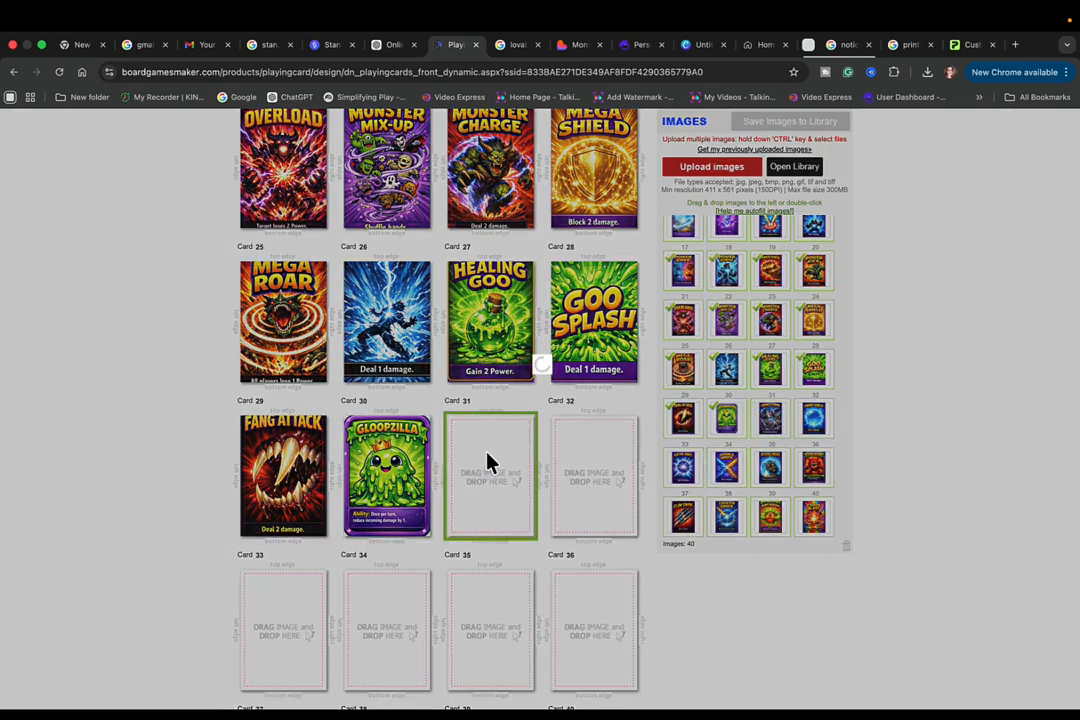
drag(807, 432, 588, 480)
scroll(588, 483, down, 3)
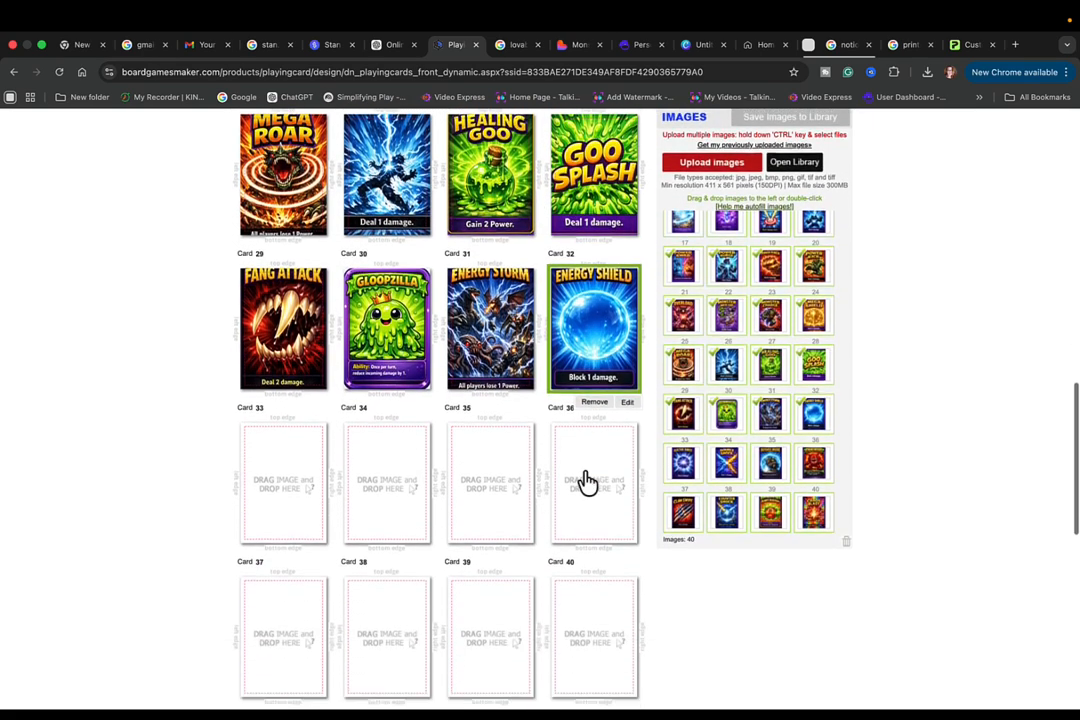
scroll(588, 483, down, 2)
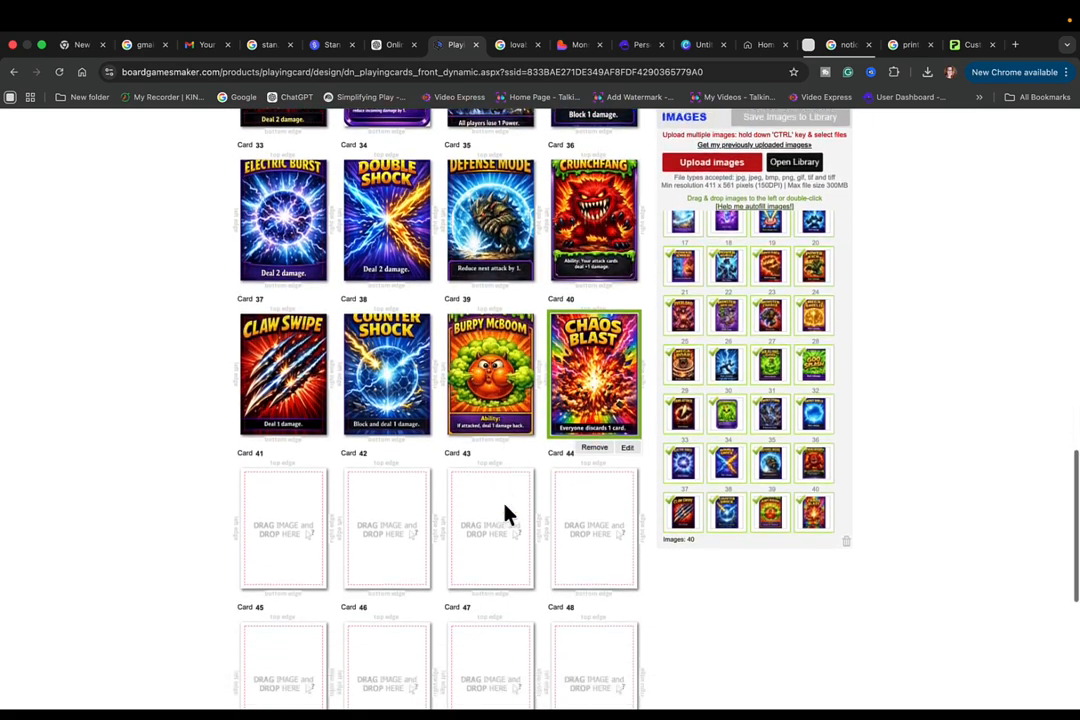
- Check the rainbow emblem design on the card backs, and continue past the back text stage without adding text to the final preview
scroll(505, 512, down, 2)
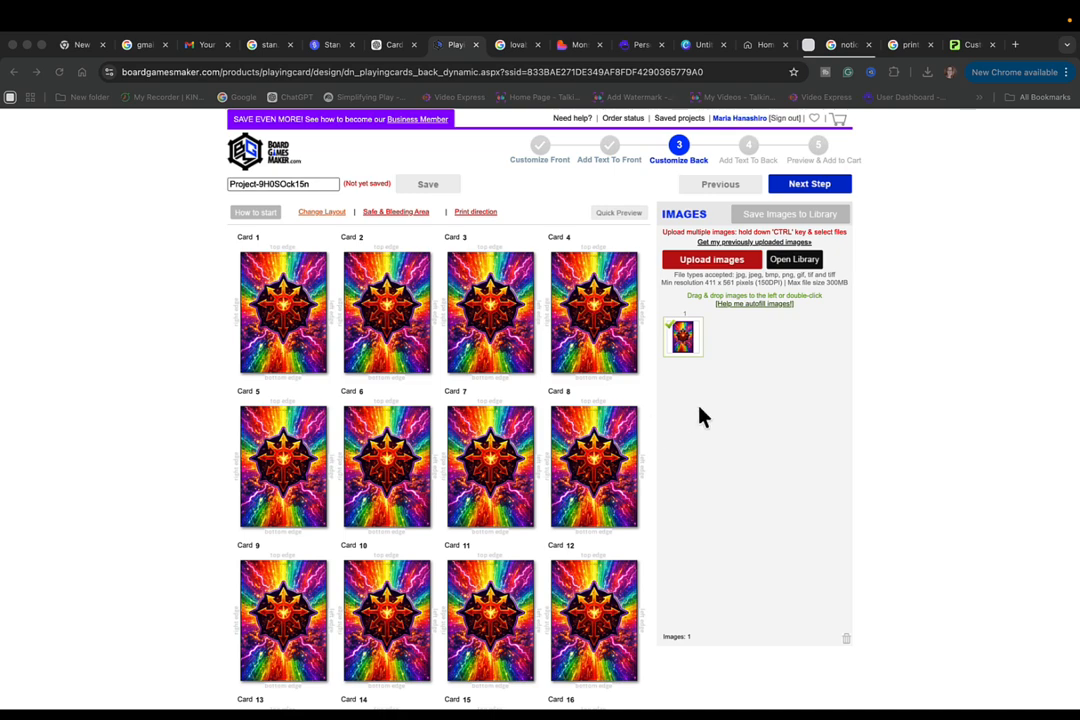
scroll(462, 535, down, 6)
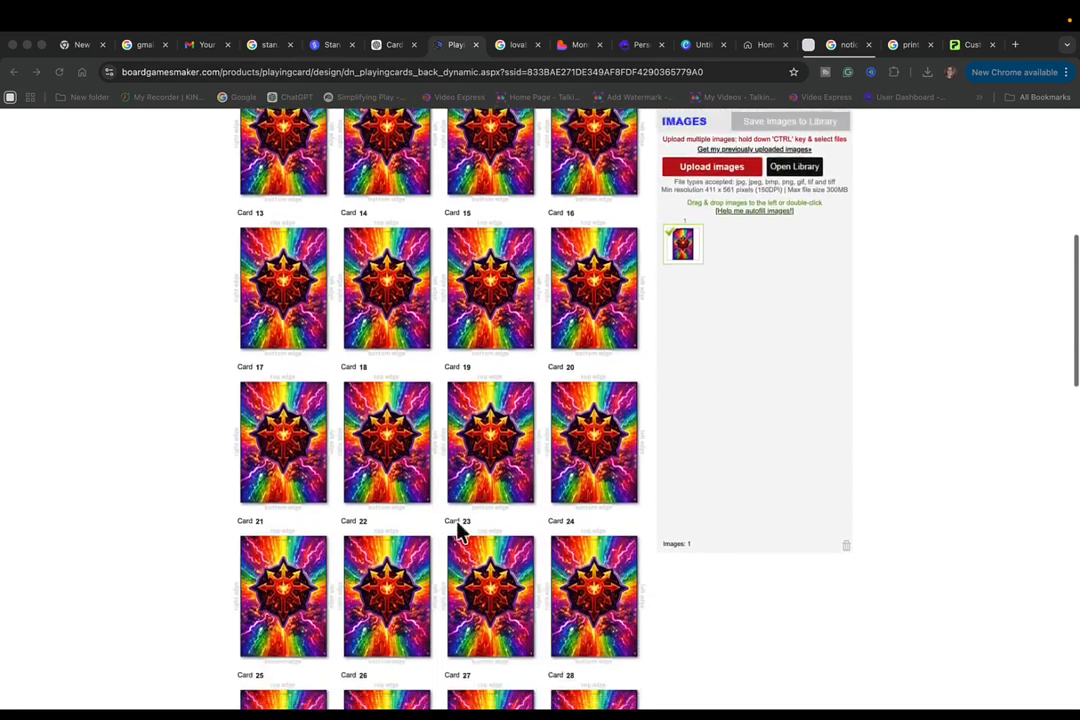
scroll(452, 485, down, 4)
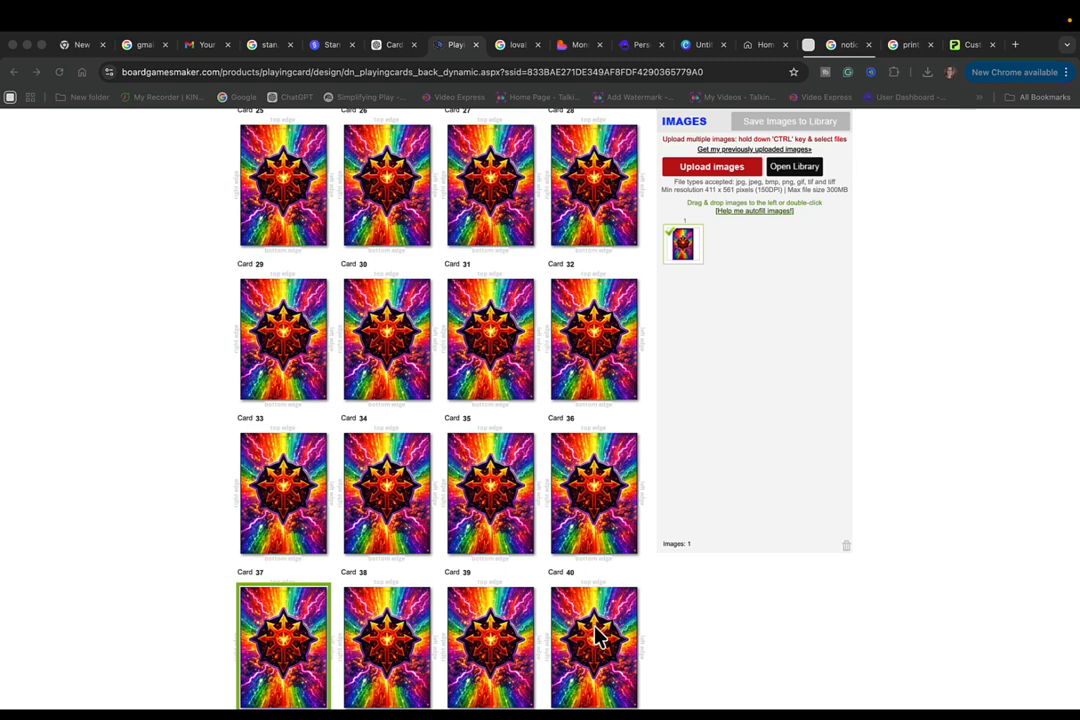
scroll(574, 410, up, 10)
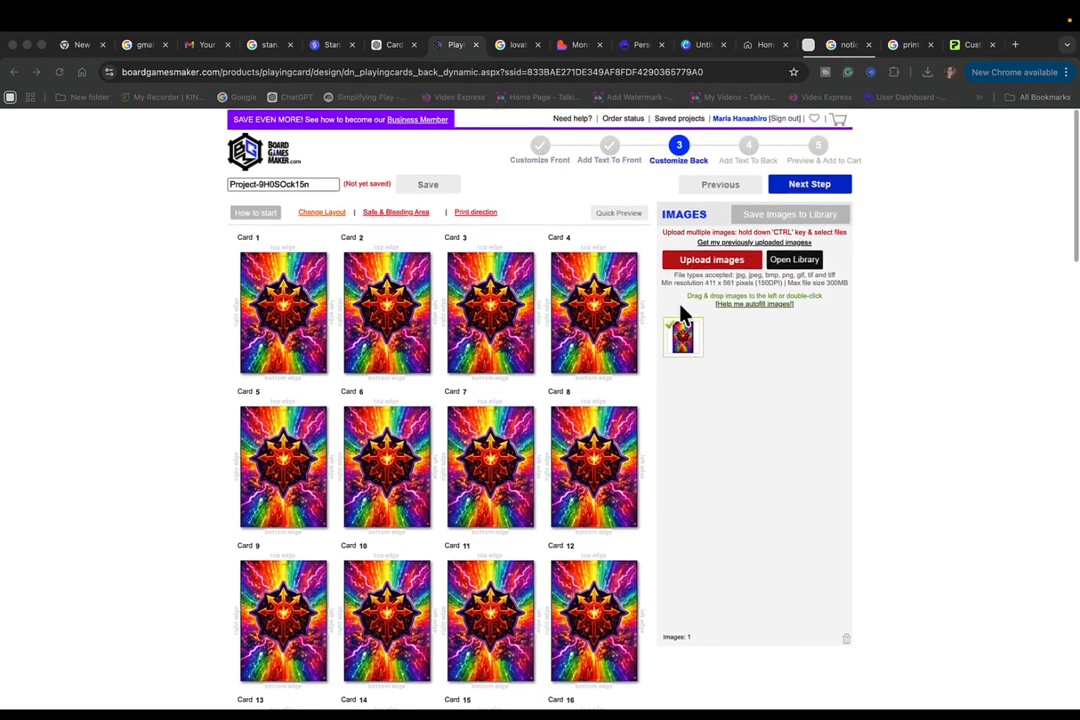
click(810, 184)
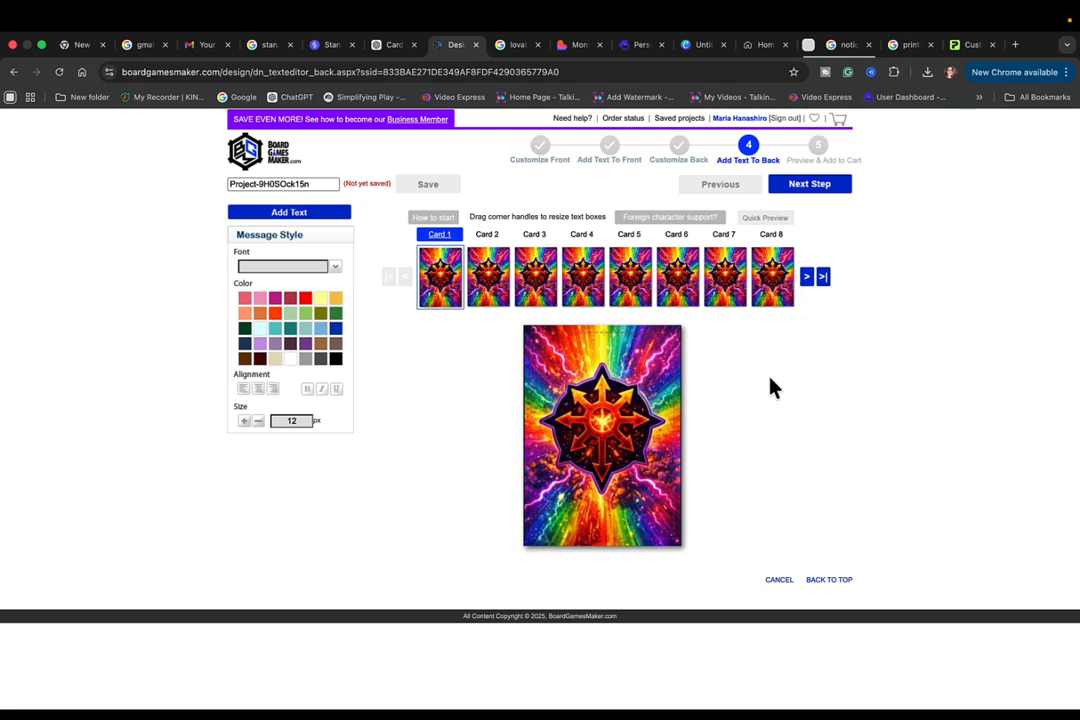
click(818, 188)
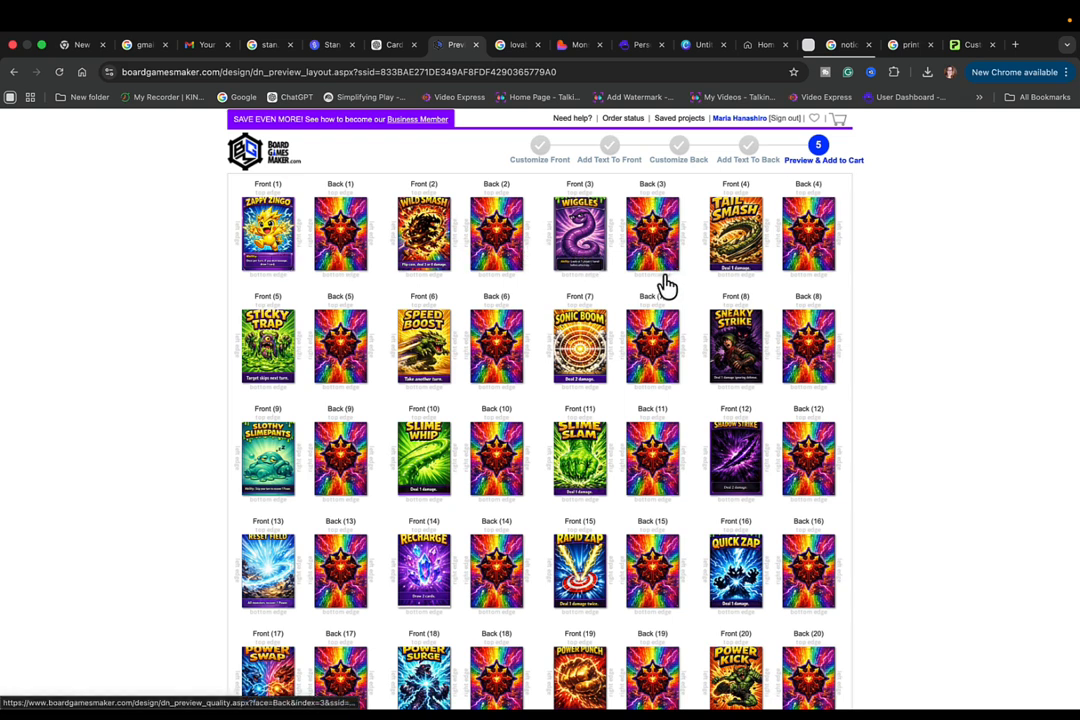
- Examine the front and back of every card in the final preview, including the unused slots and the order confirmation section
scroll(690, 390, down, 5)
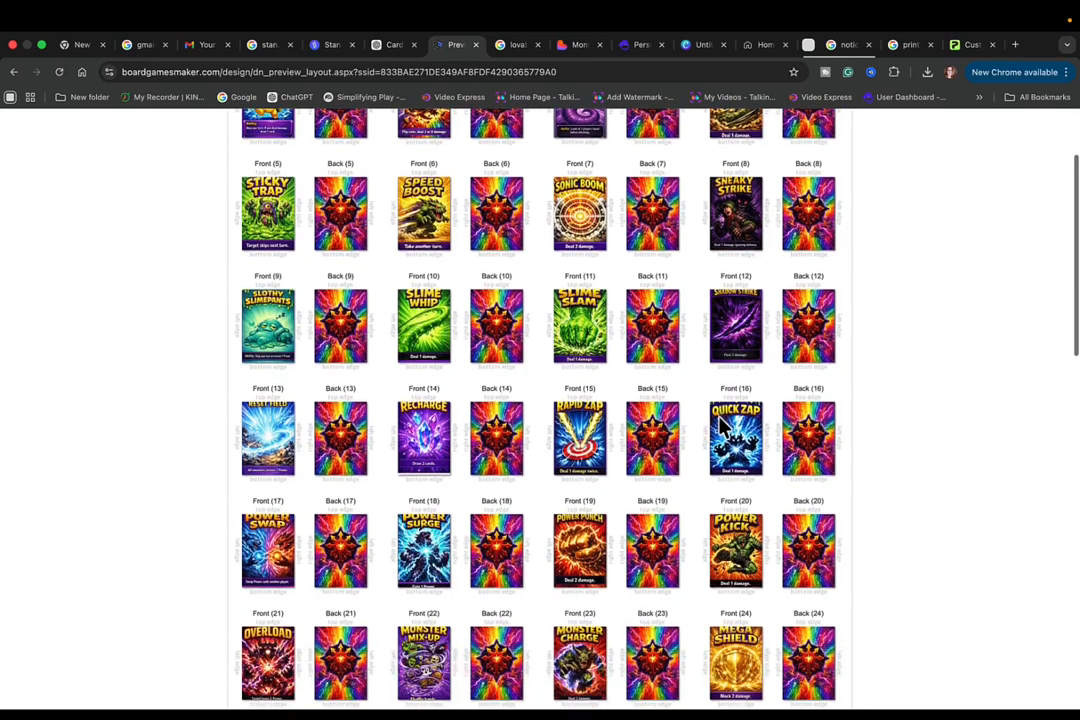
scroll(720, 425, down, 8)
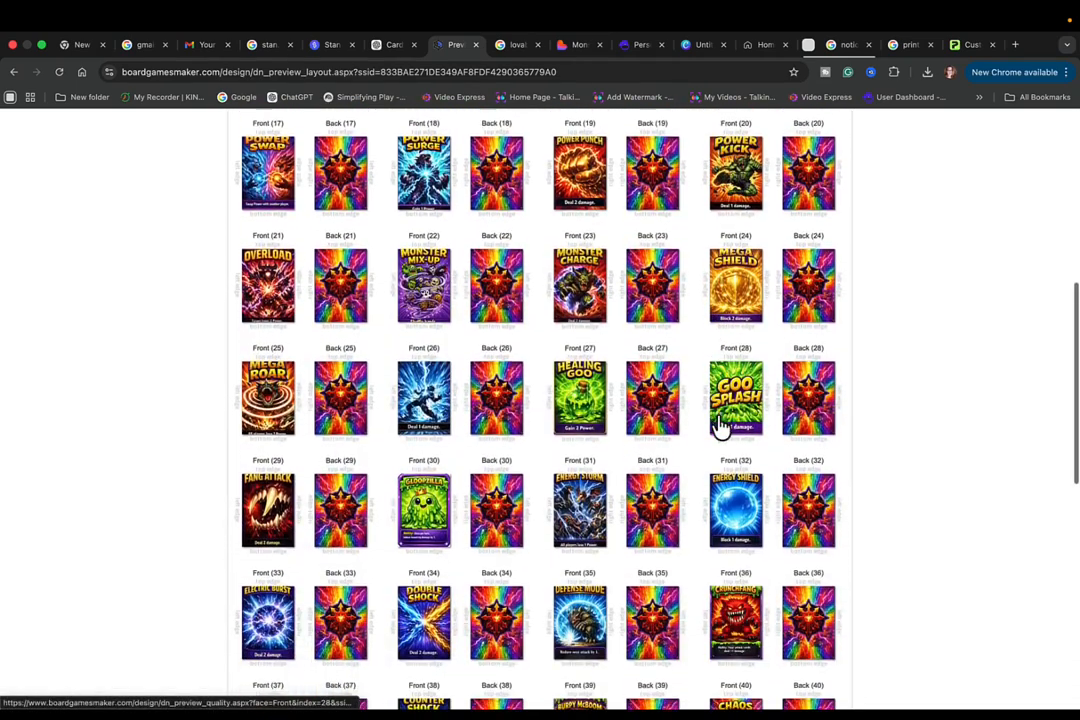
scroll(722, 424, down, 2)
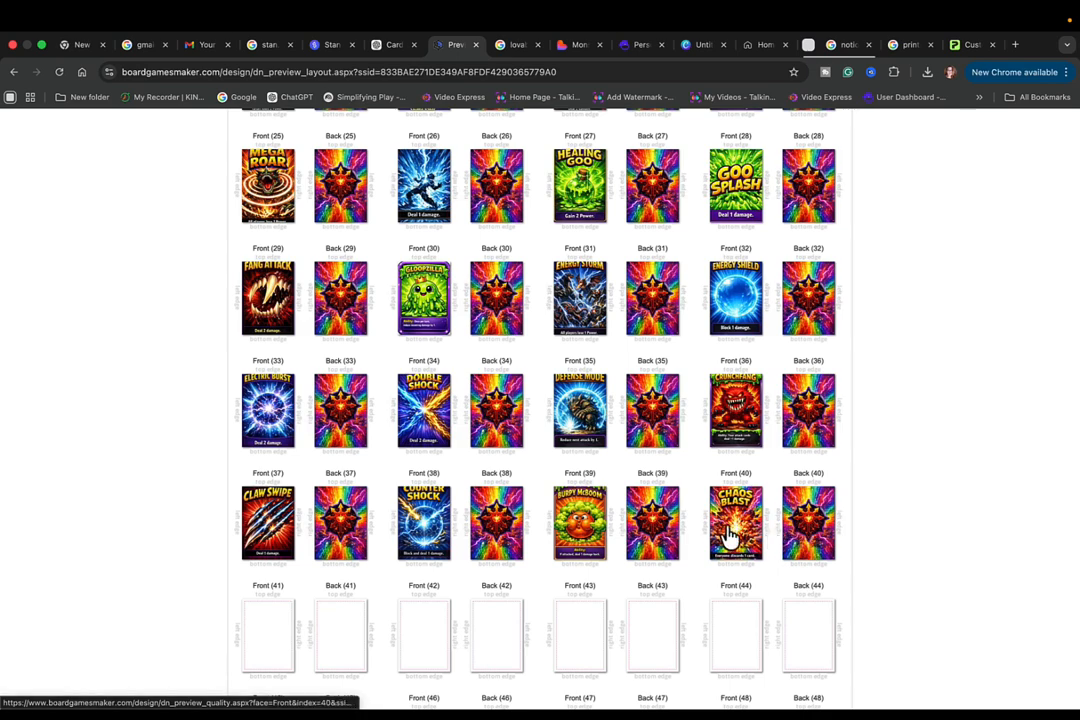
scroll(730, 537, up, 10)
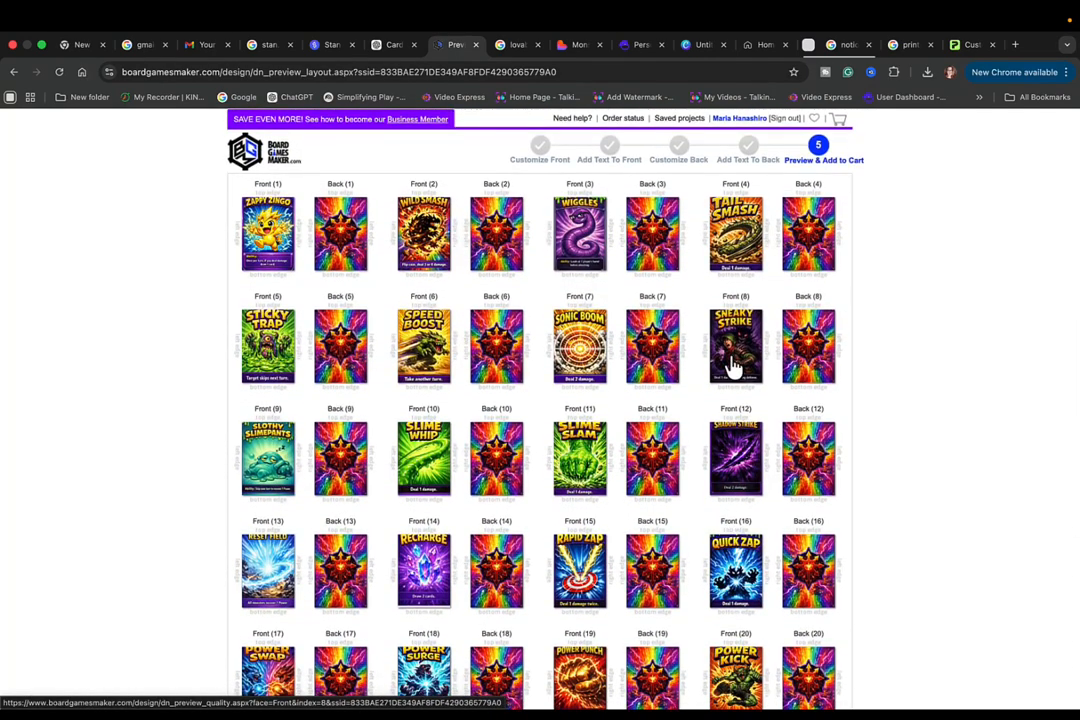
scroll(785, 323, down, 8)
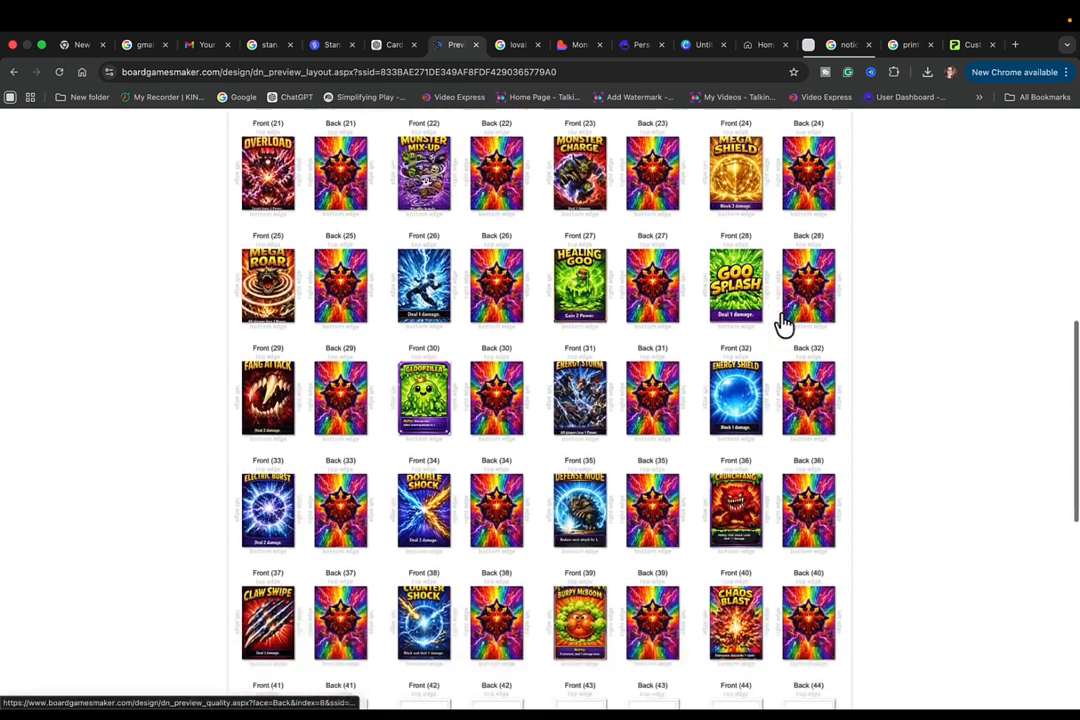
scroll(785, 323, down, 8)
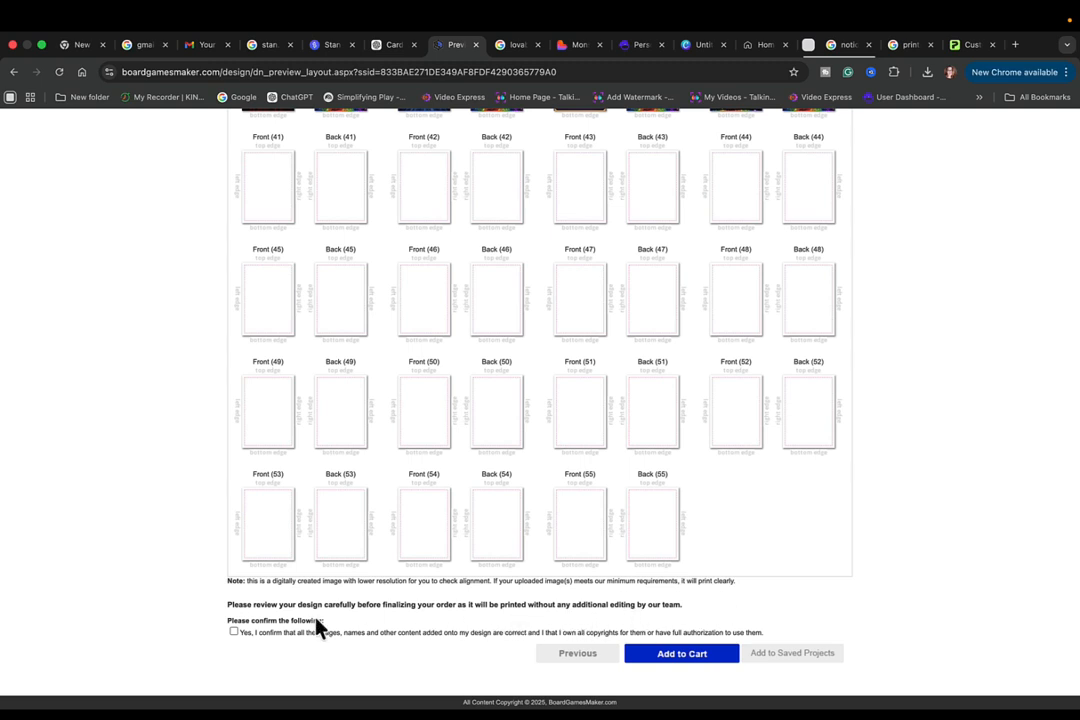
scroll(665, 571, up, 5)
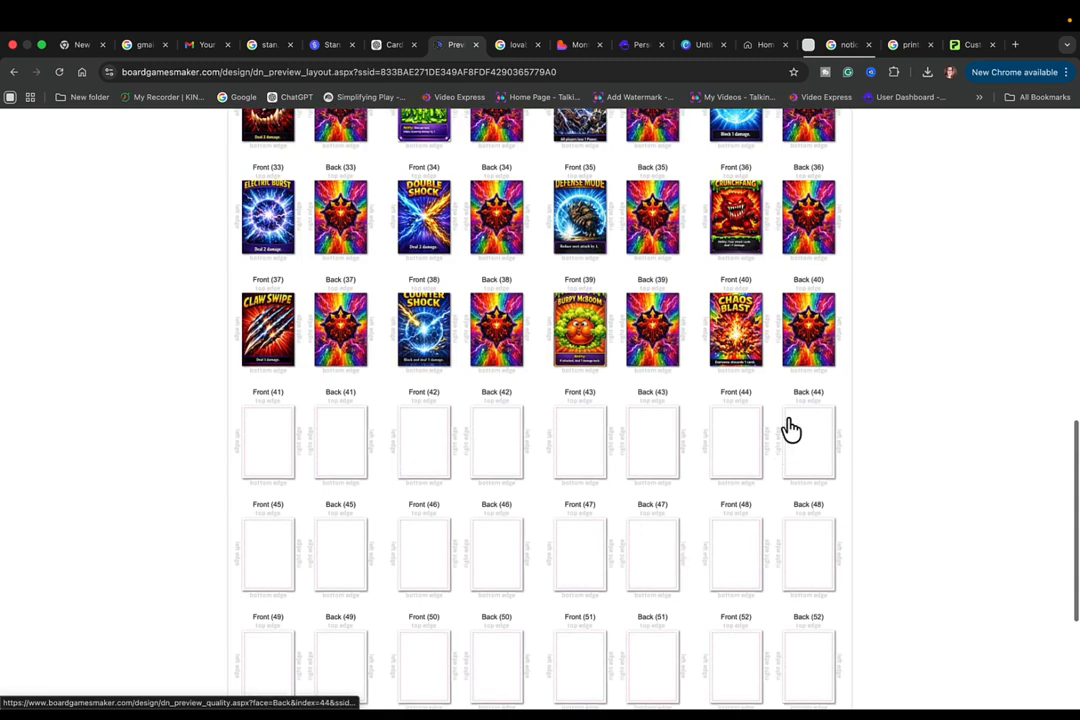
scroll(771, 347, up, 3)
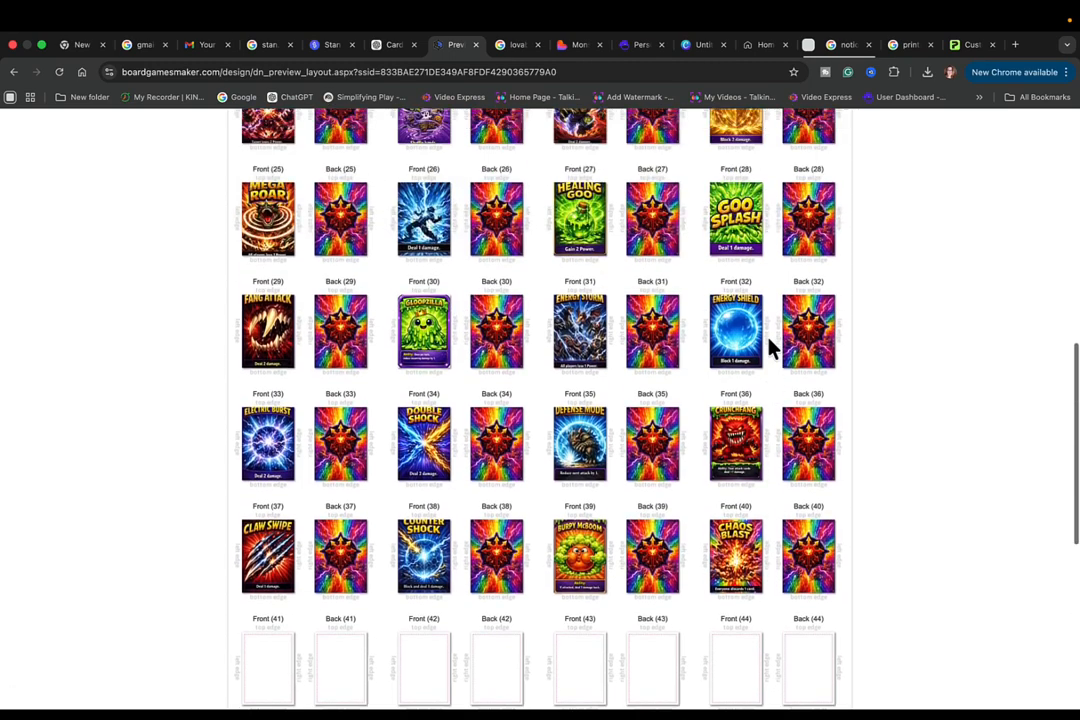
scroll(771, 347, up, 6)
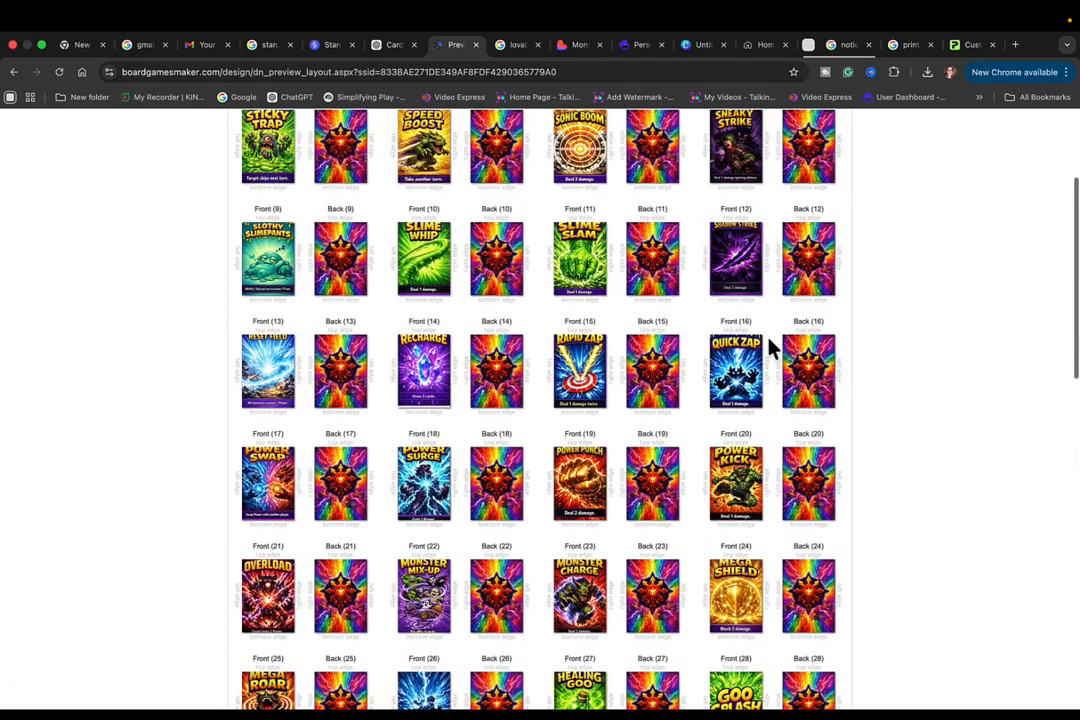
scroll(771, 347, up, 3)
scroll(771, 347, down, 2)
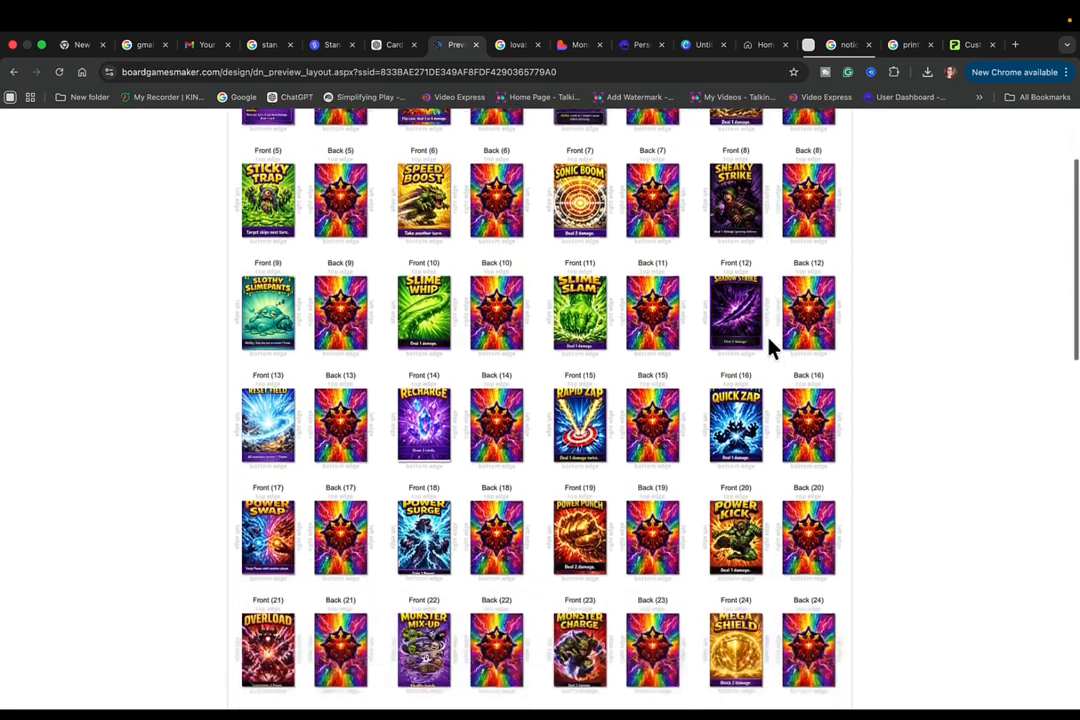
scroll(771, 347, down, 6)
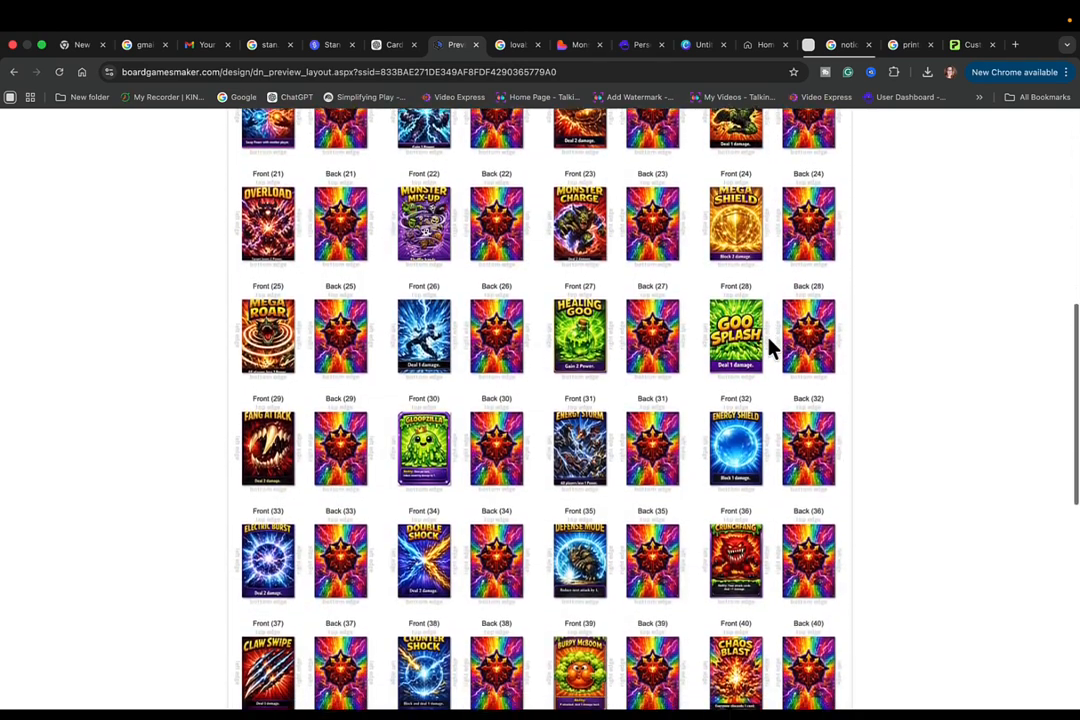
- Confirm that the card content is correct and its copyrights are owned, and add the finished deck to the cart
scroll(771, 347, down, 8)
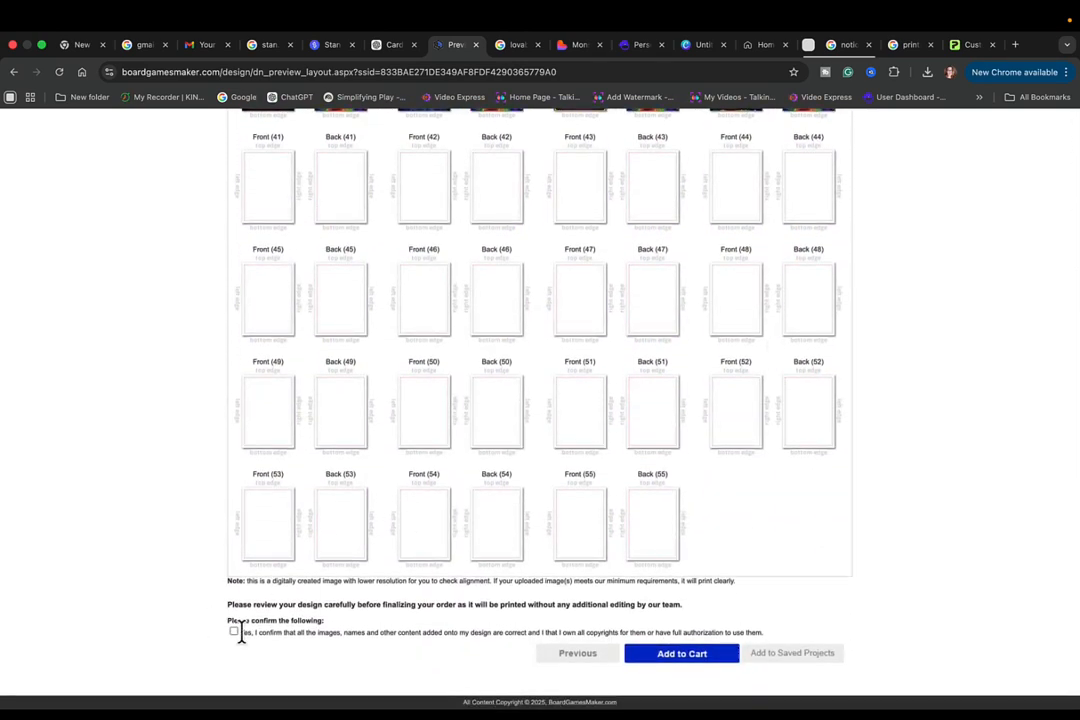
click(233, 633)
click(684, 654)
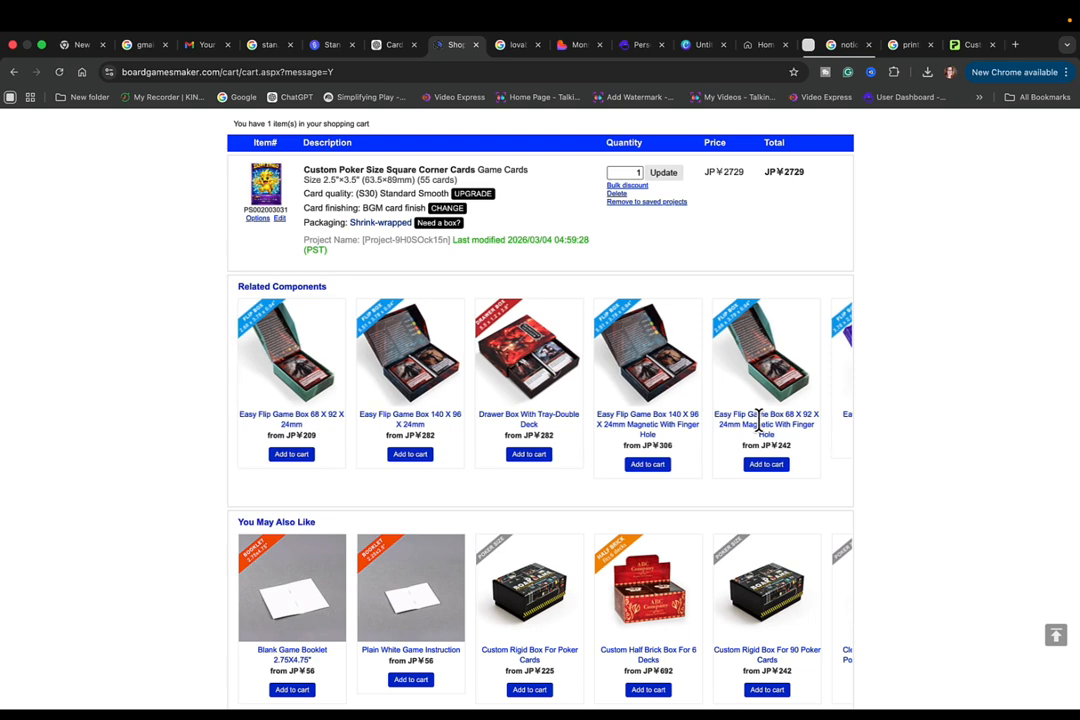
- Look through the suggested game boxes and add one custom Easy Flip Game Box 68 X 92 X 24mm with BOX COVER.pdf to the cart
scroll(759, 420, right, 4)
scroll(759, 420, right, 2)
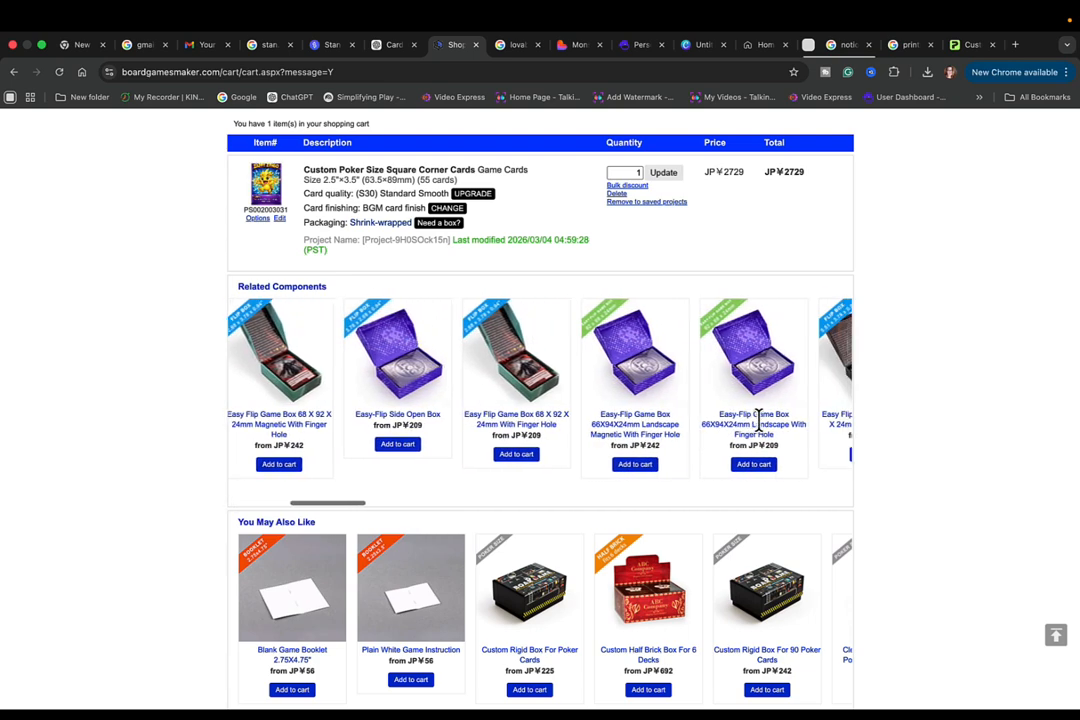
scroll(759, 430, right, 4)
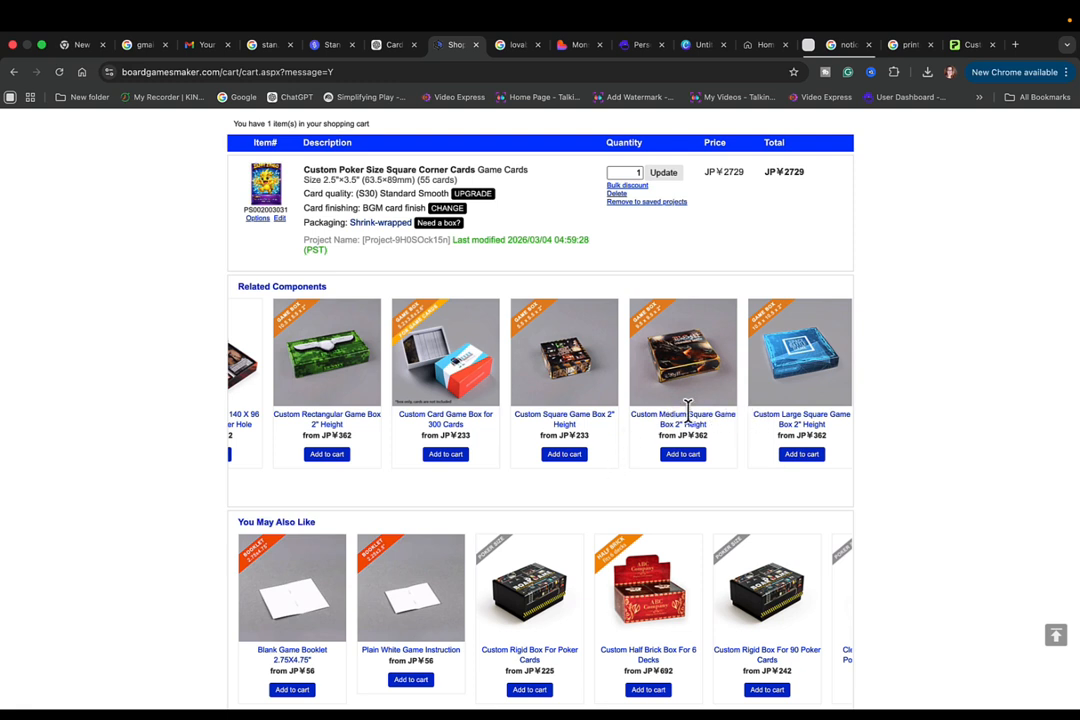
scroll(653, 420, right, 2)
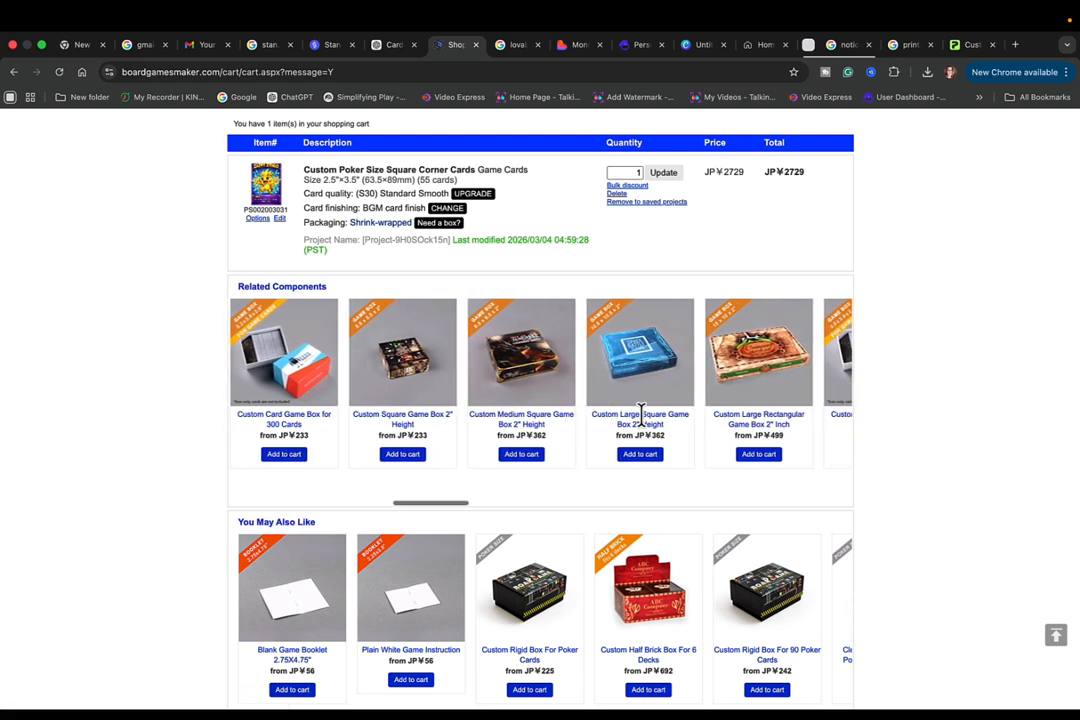
scroll(651, 516, down, 3)
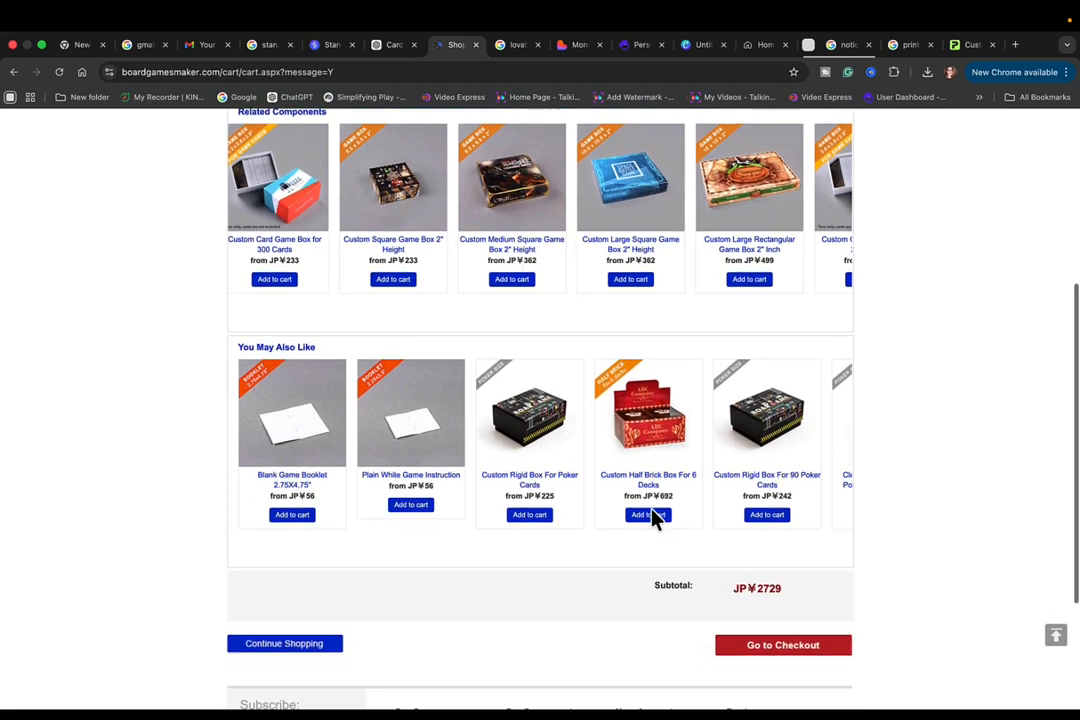
scroll(733, 436, right, 2)
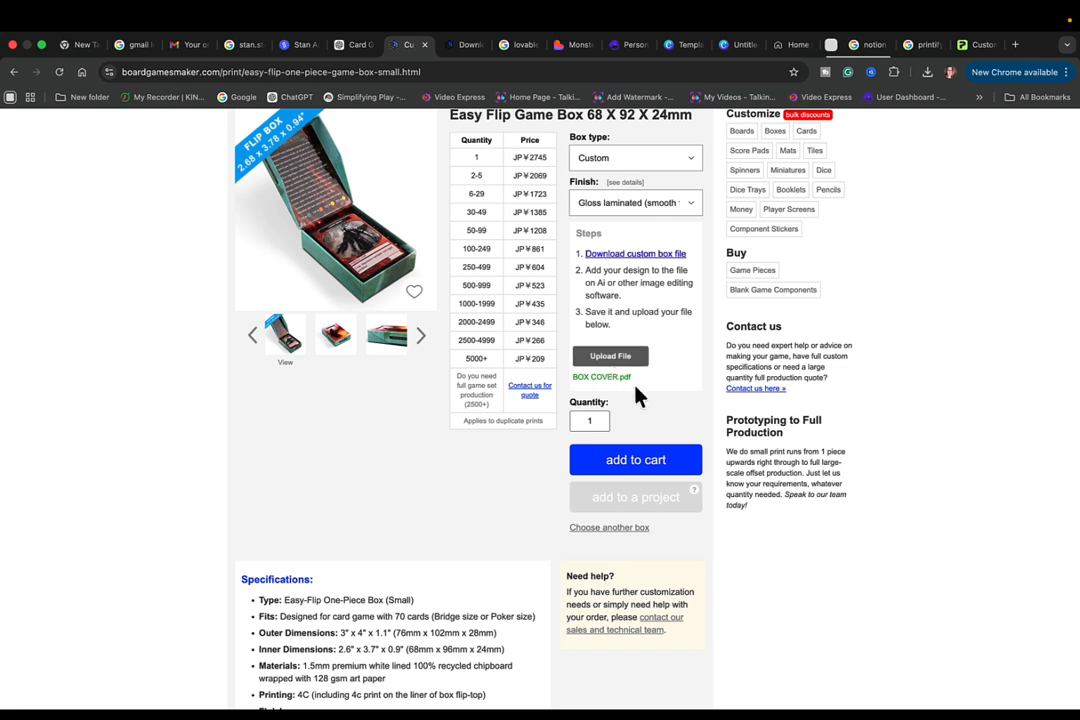
click(641, 466)
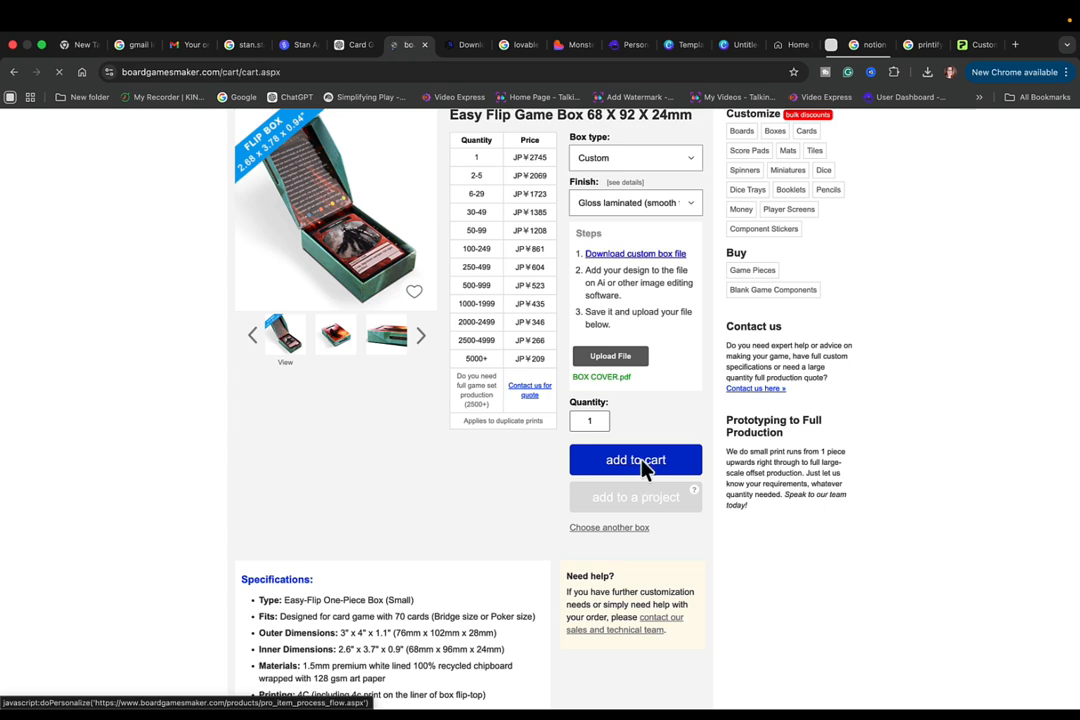